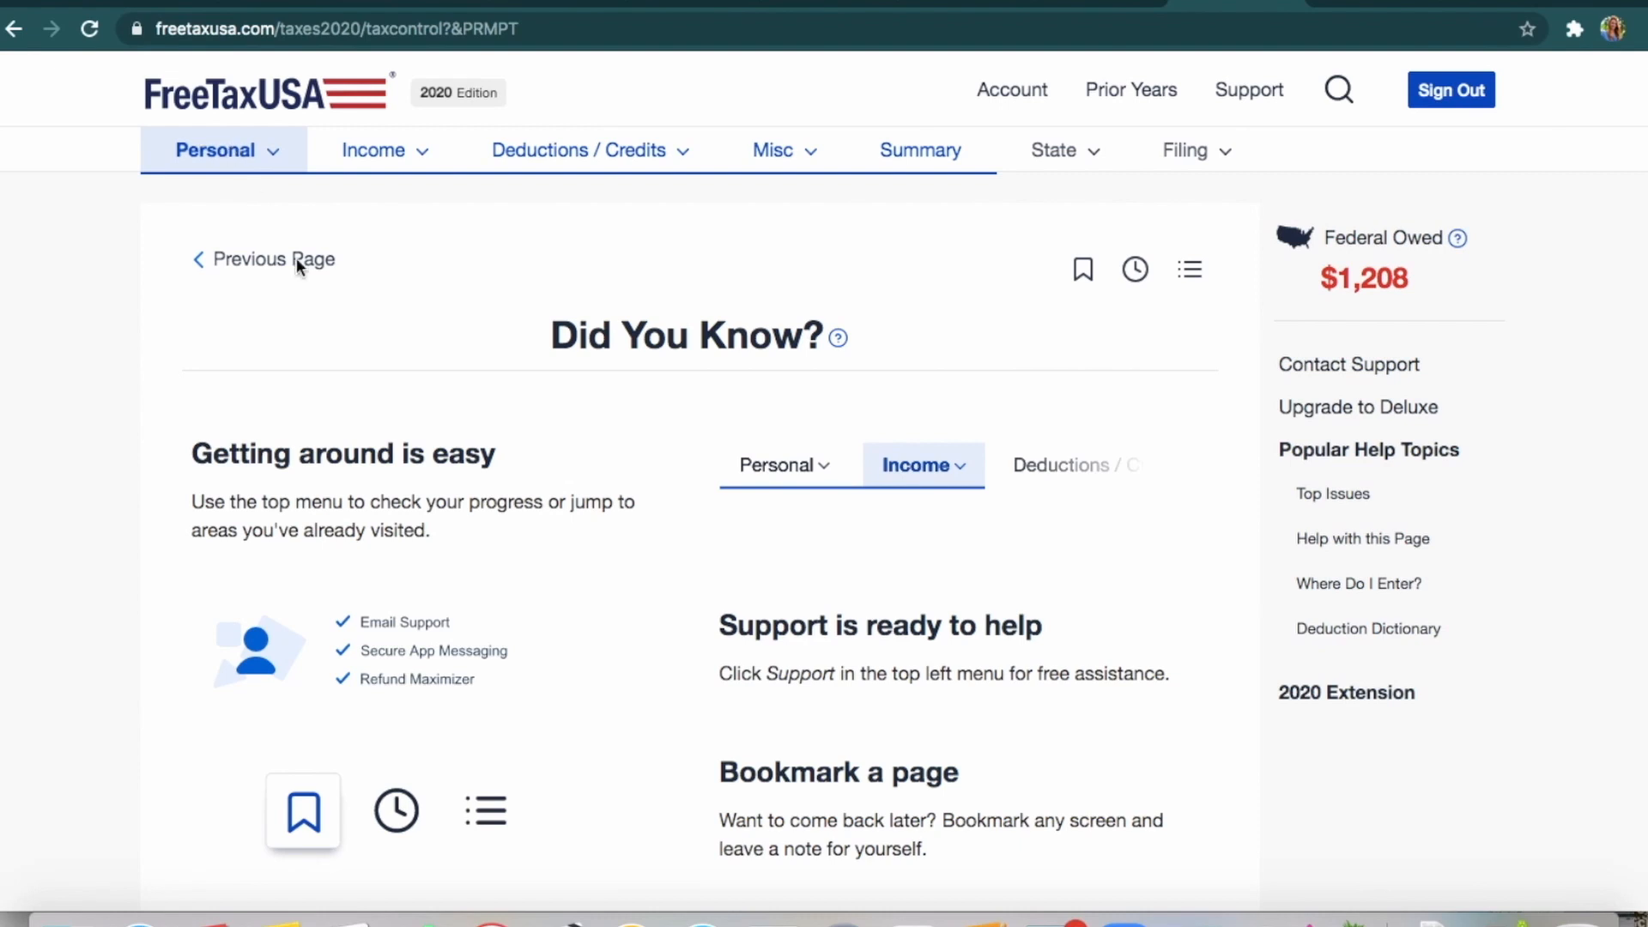
- Begin the 2020 extension and continue past the Extension Filing Information page after reading its acceptance and state instructions
click(249, 151)
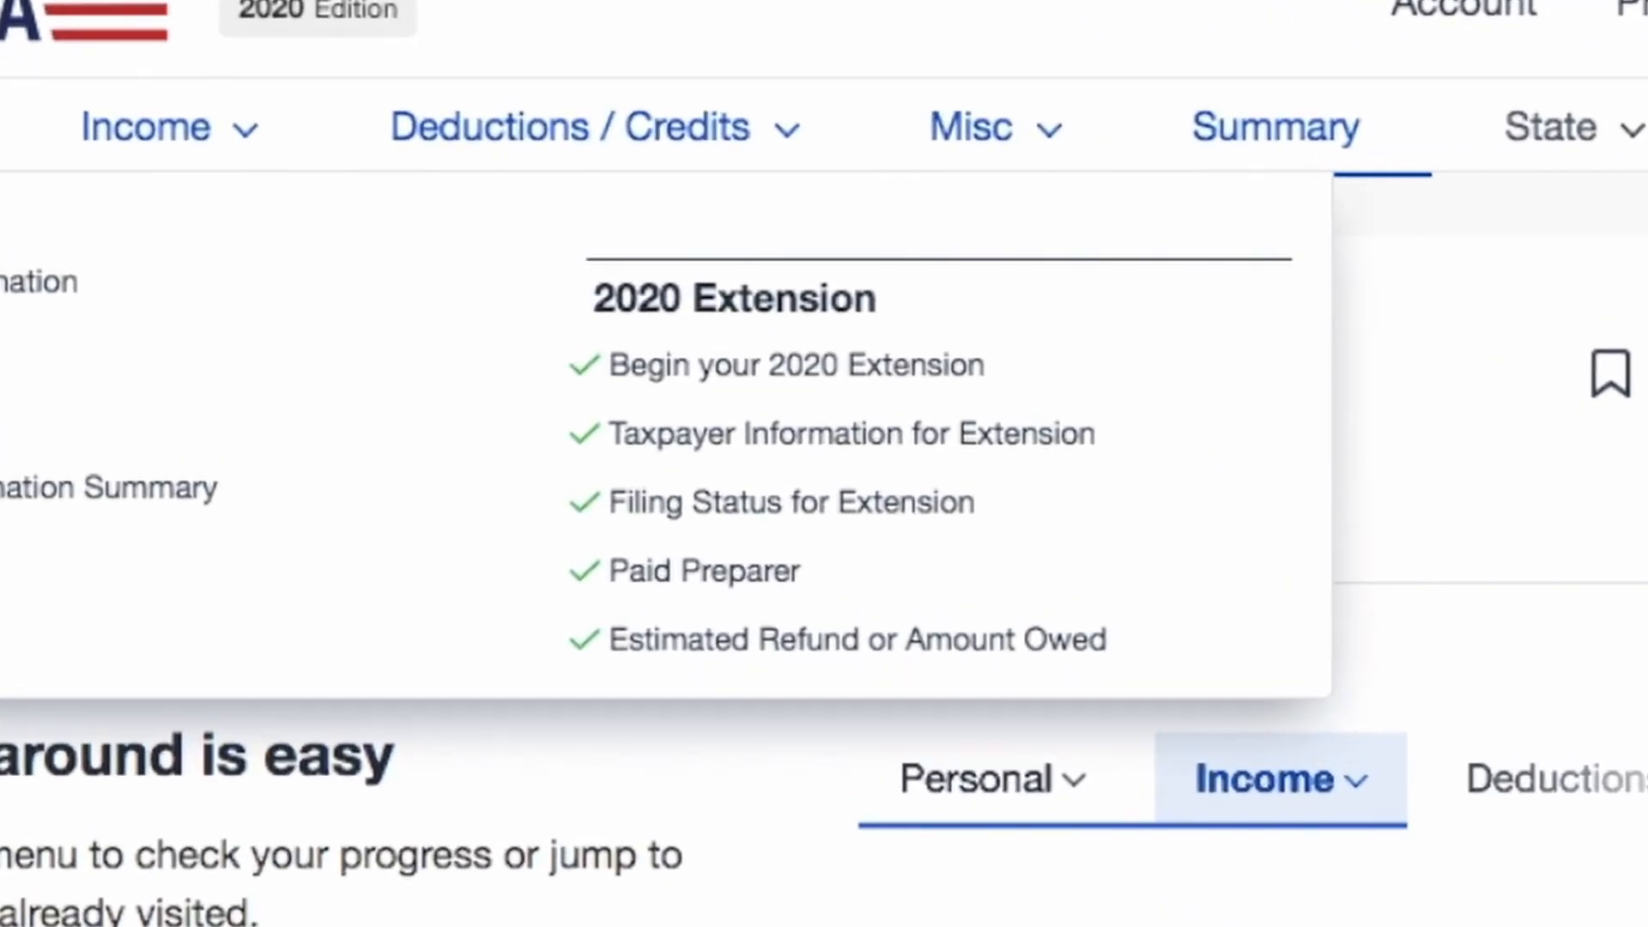
click(781, 369)
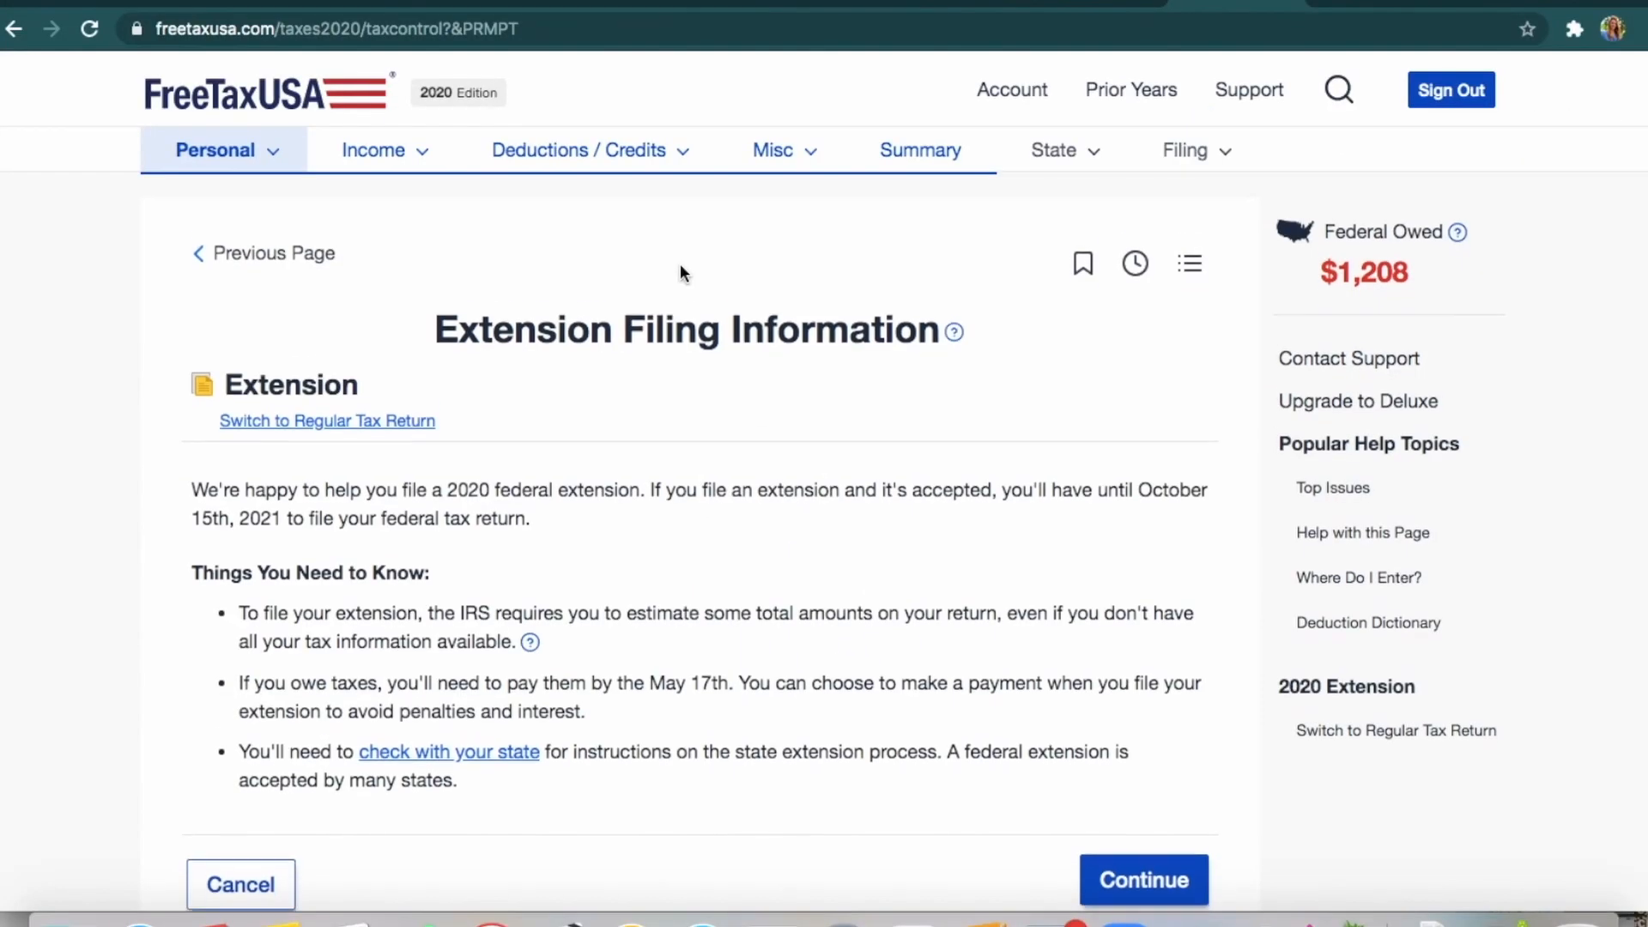
scroll(680, 264, down, 1)
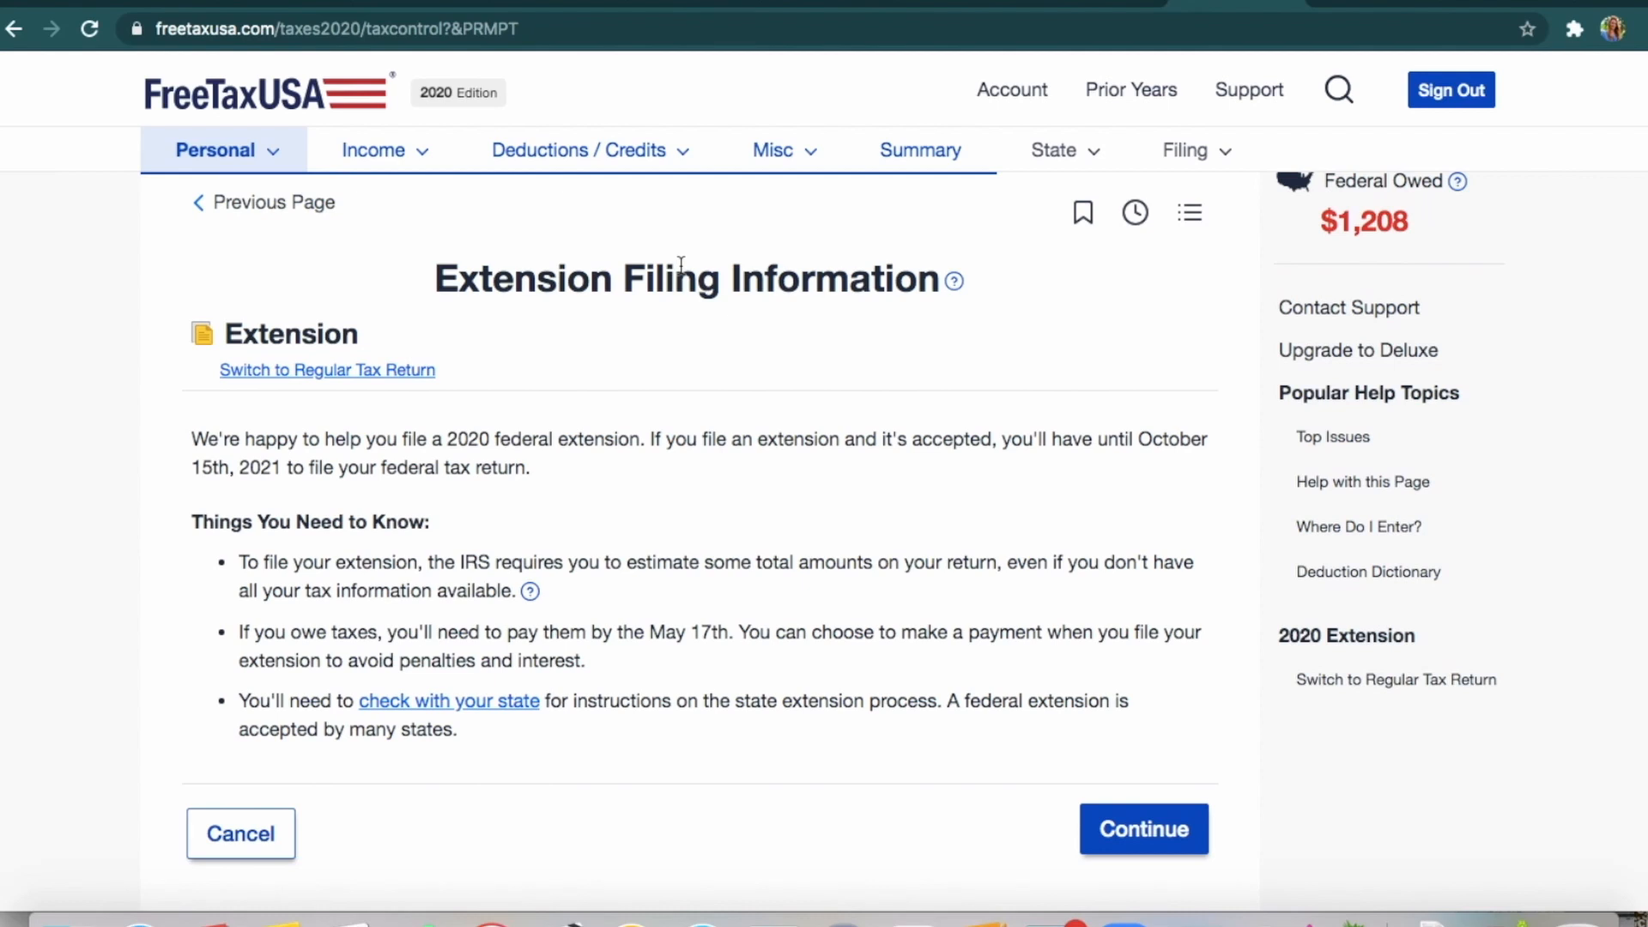
drag(994, 436, 645, 433)
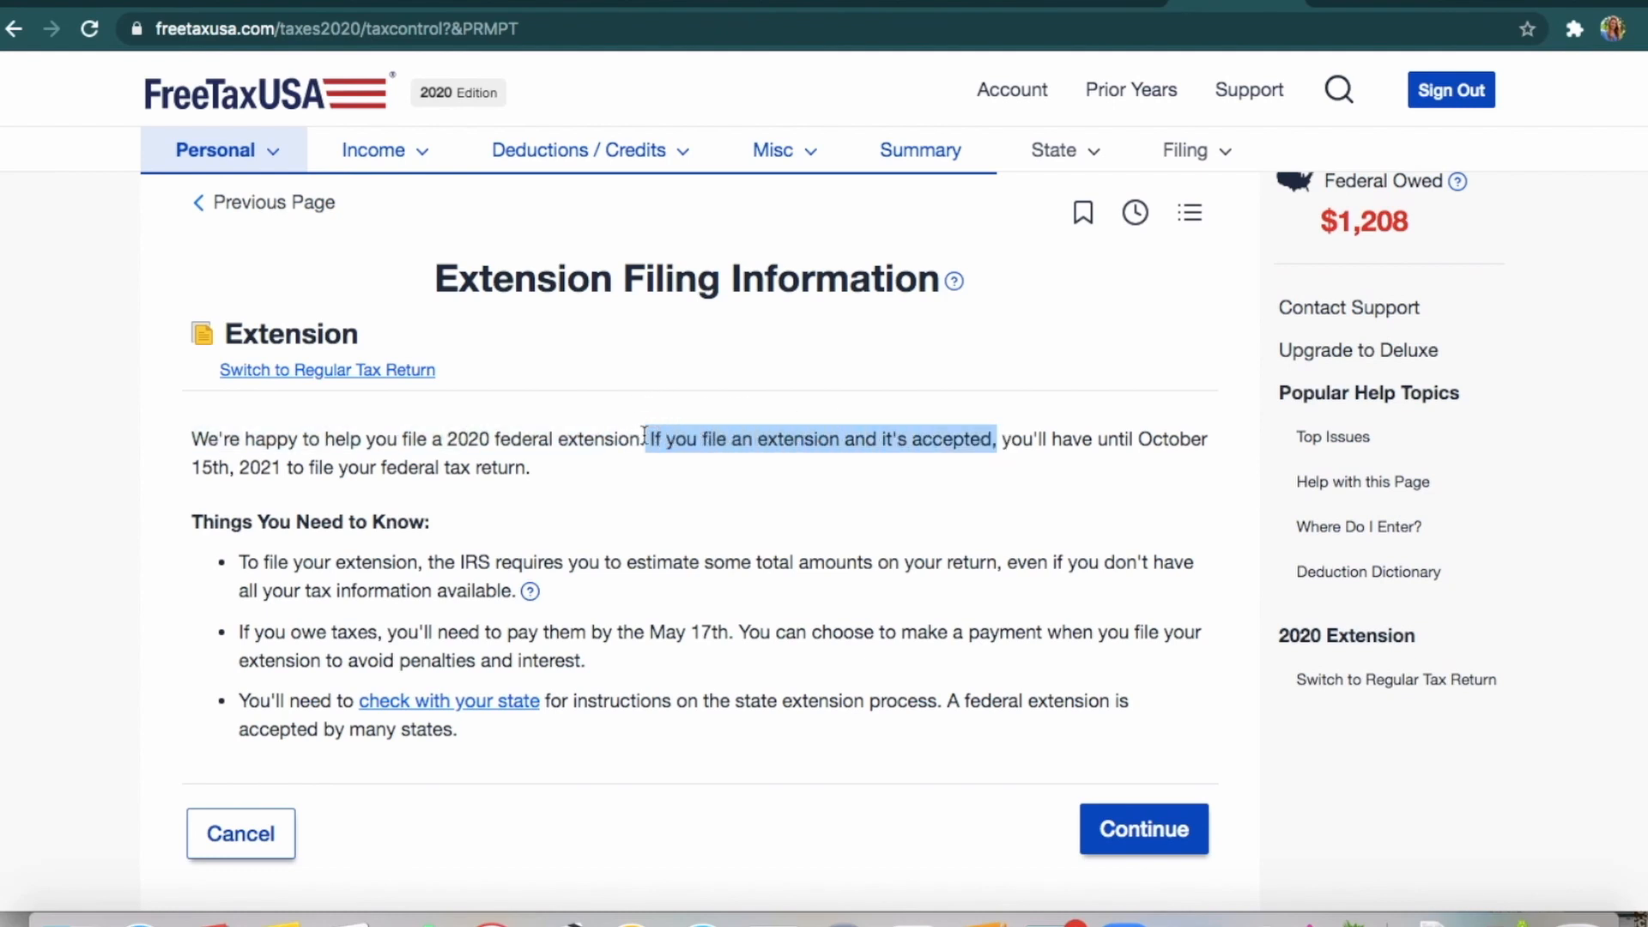
drag(238, 700, 444, 736)
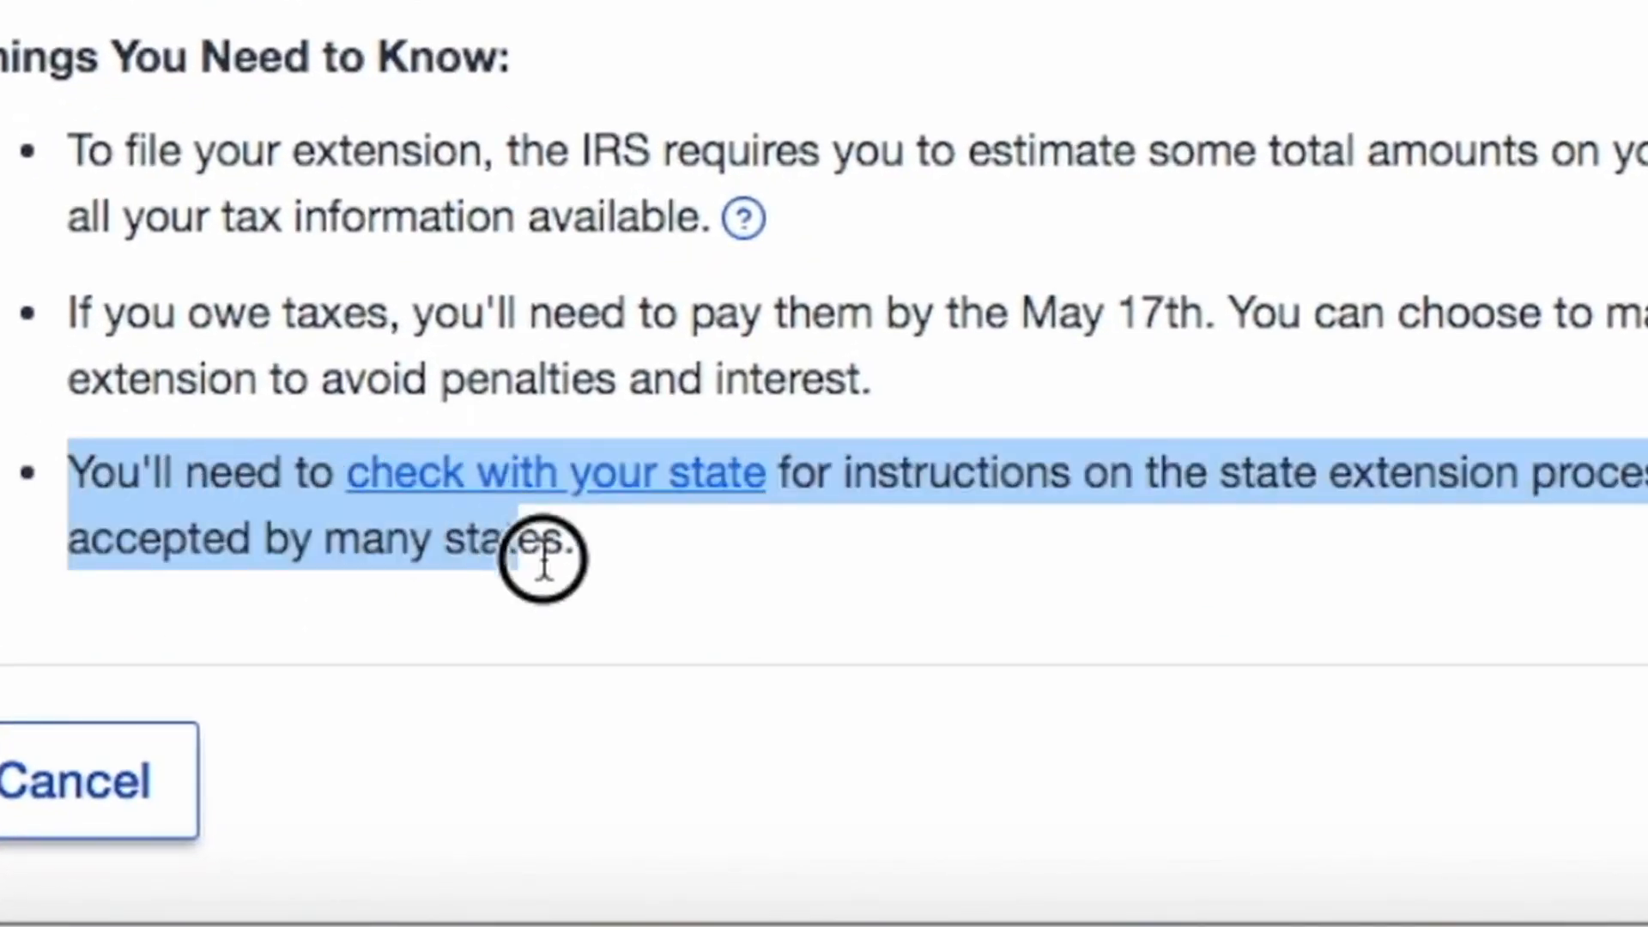
drag(542, 562, 588, 560)
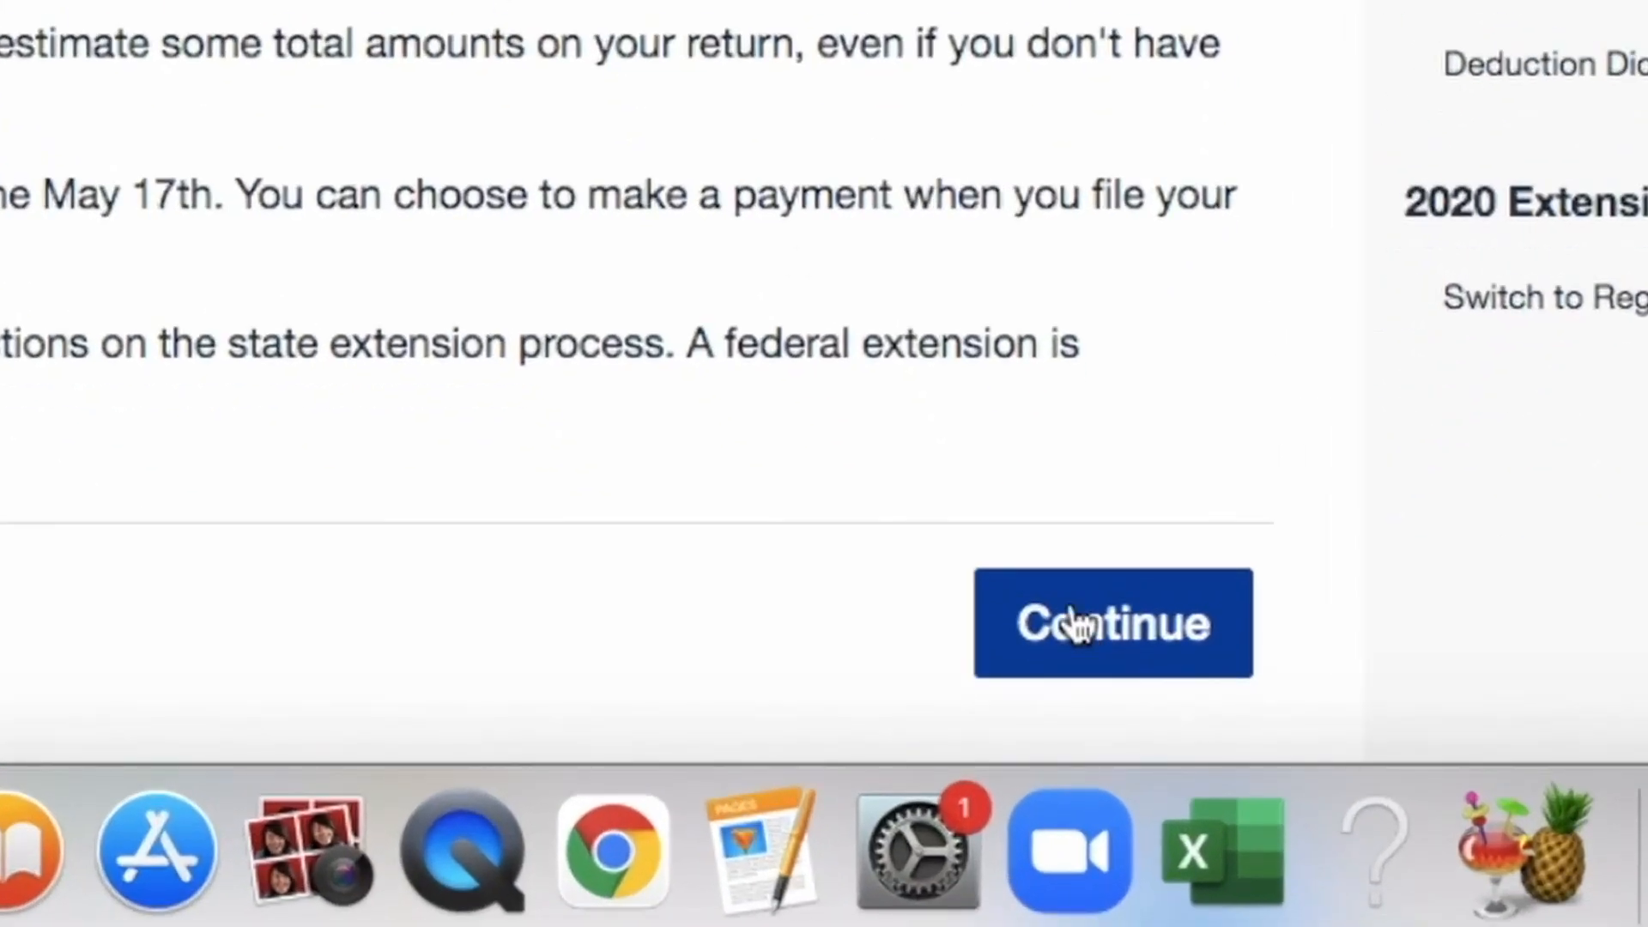
click(1162, 625)
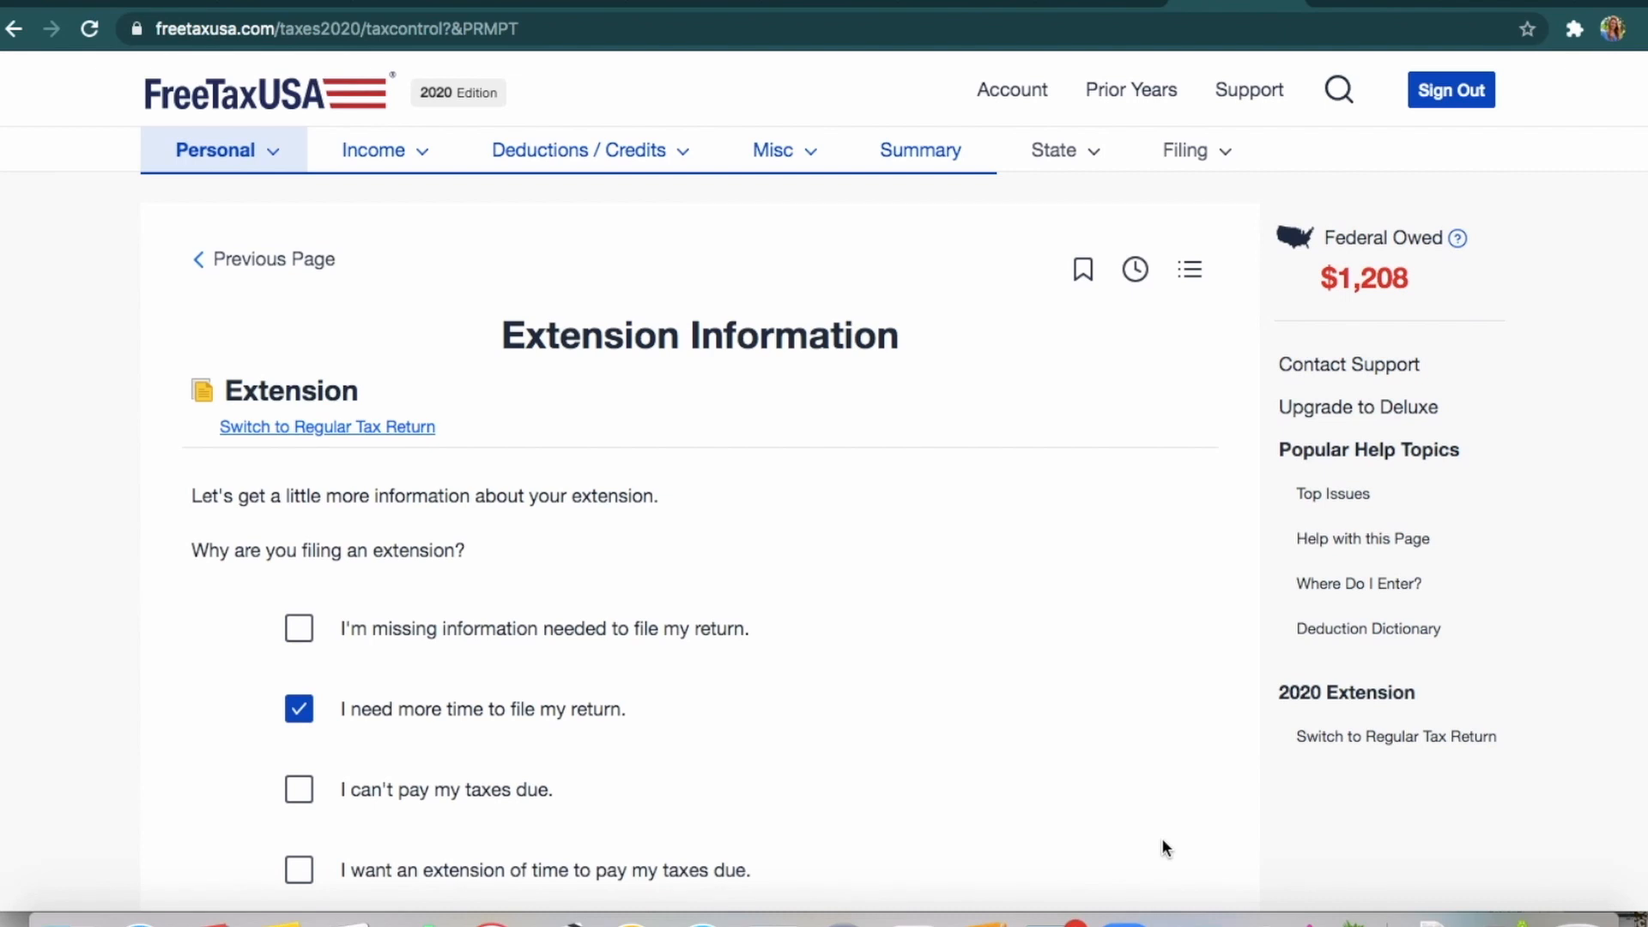
- Save "I need more time to file my return" as the only extension reason and save the prefilled taxpayer information
scroll(1161, 838, down, 1)
scroll(649, 701, down, 2)
scroll(648, 710, down, 1)
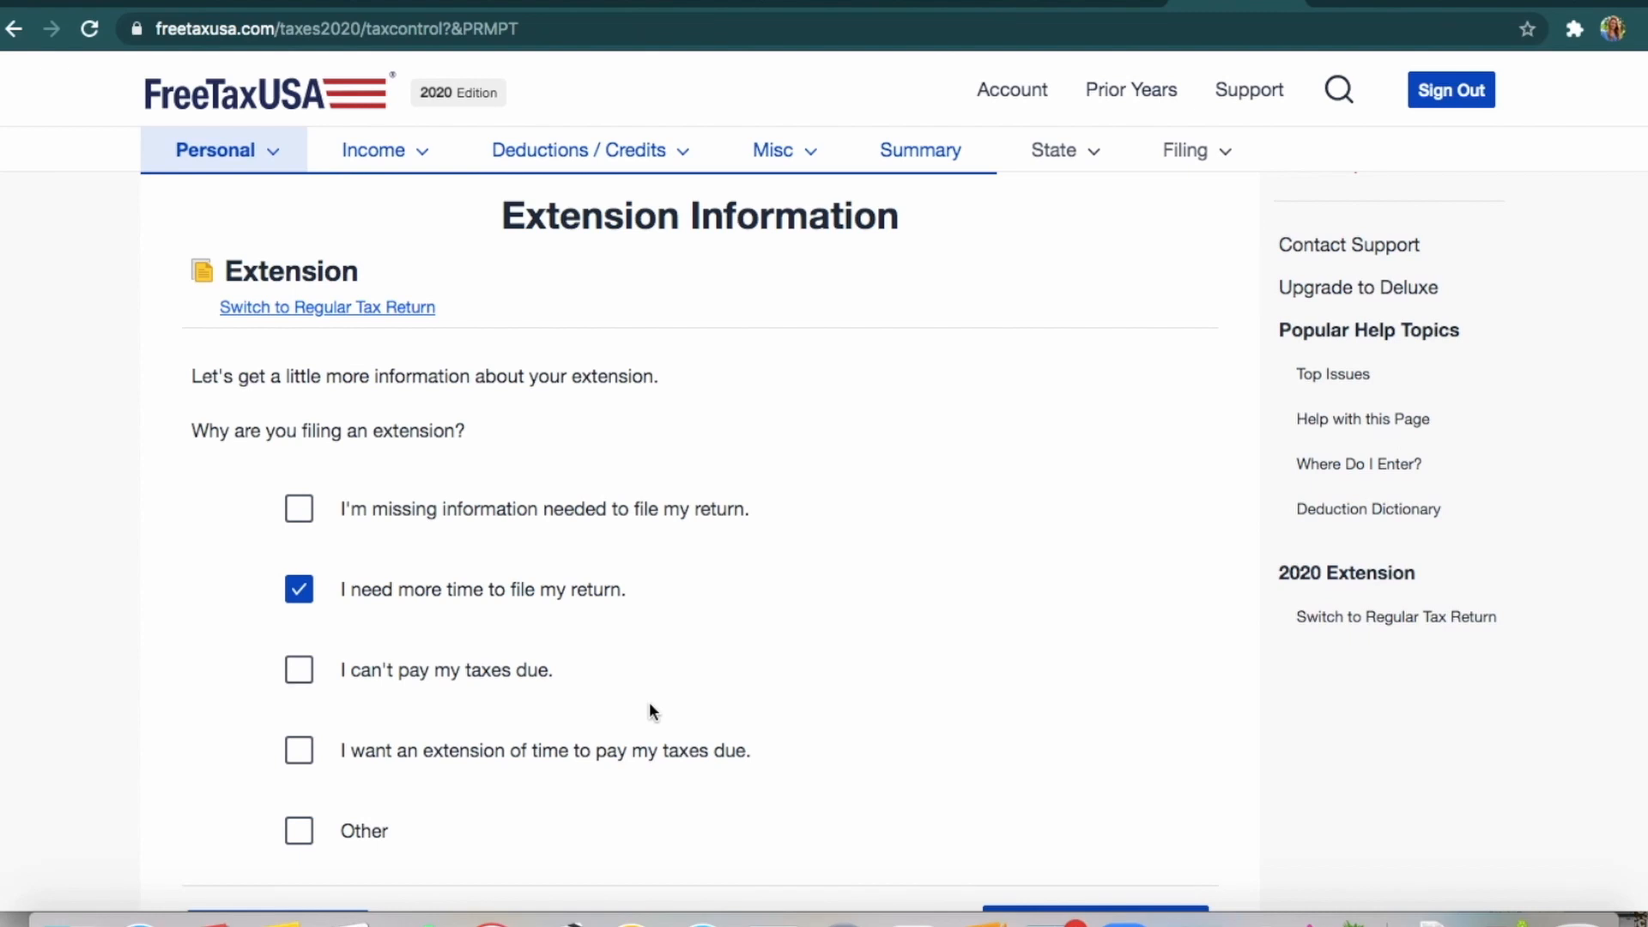
scroll(649, 702, down, 1)
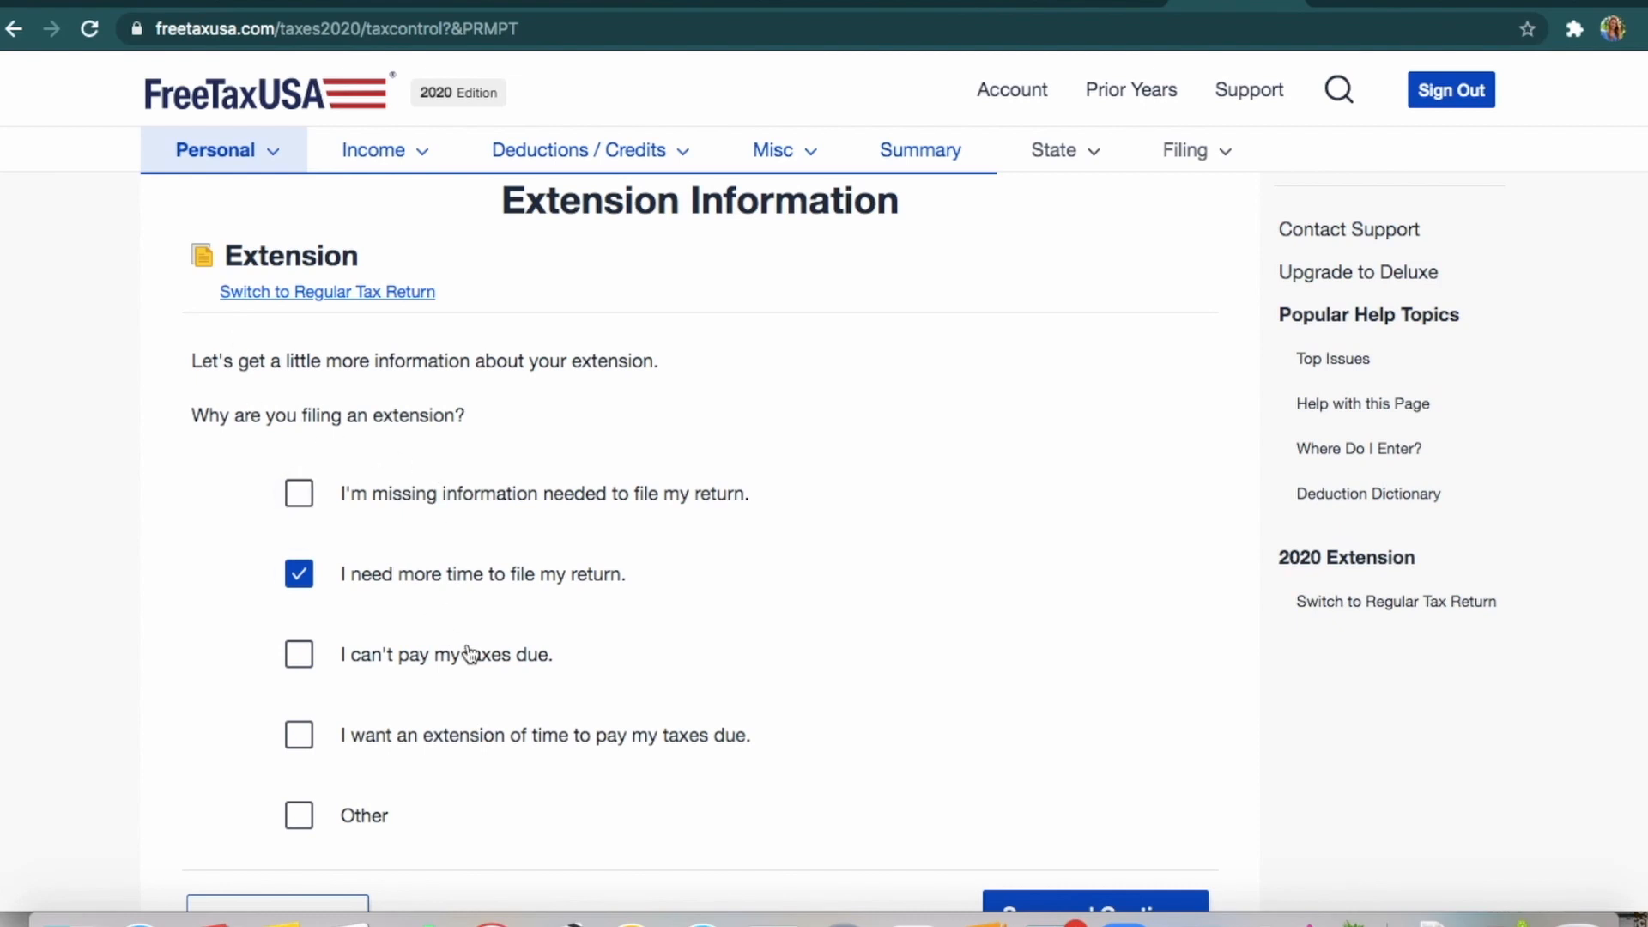
scroll(481, 644, down, 3)
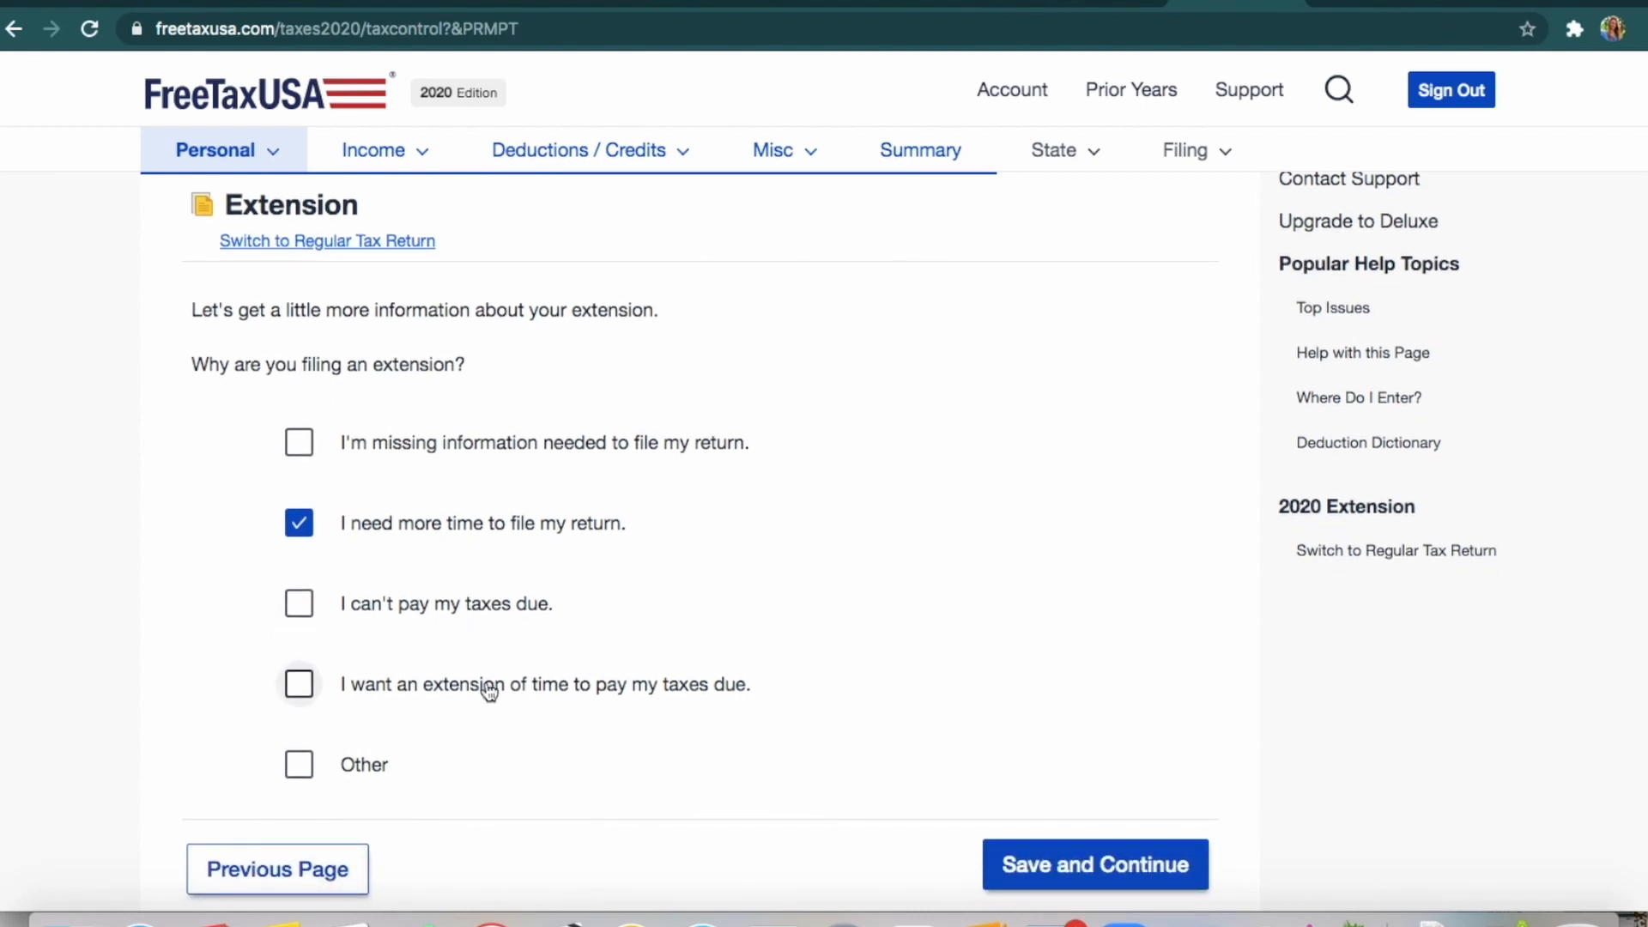
click(1086, 866)
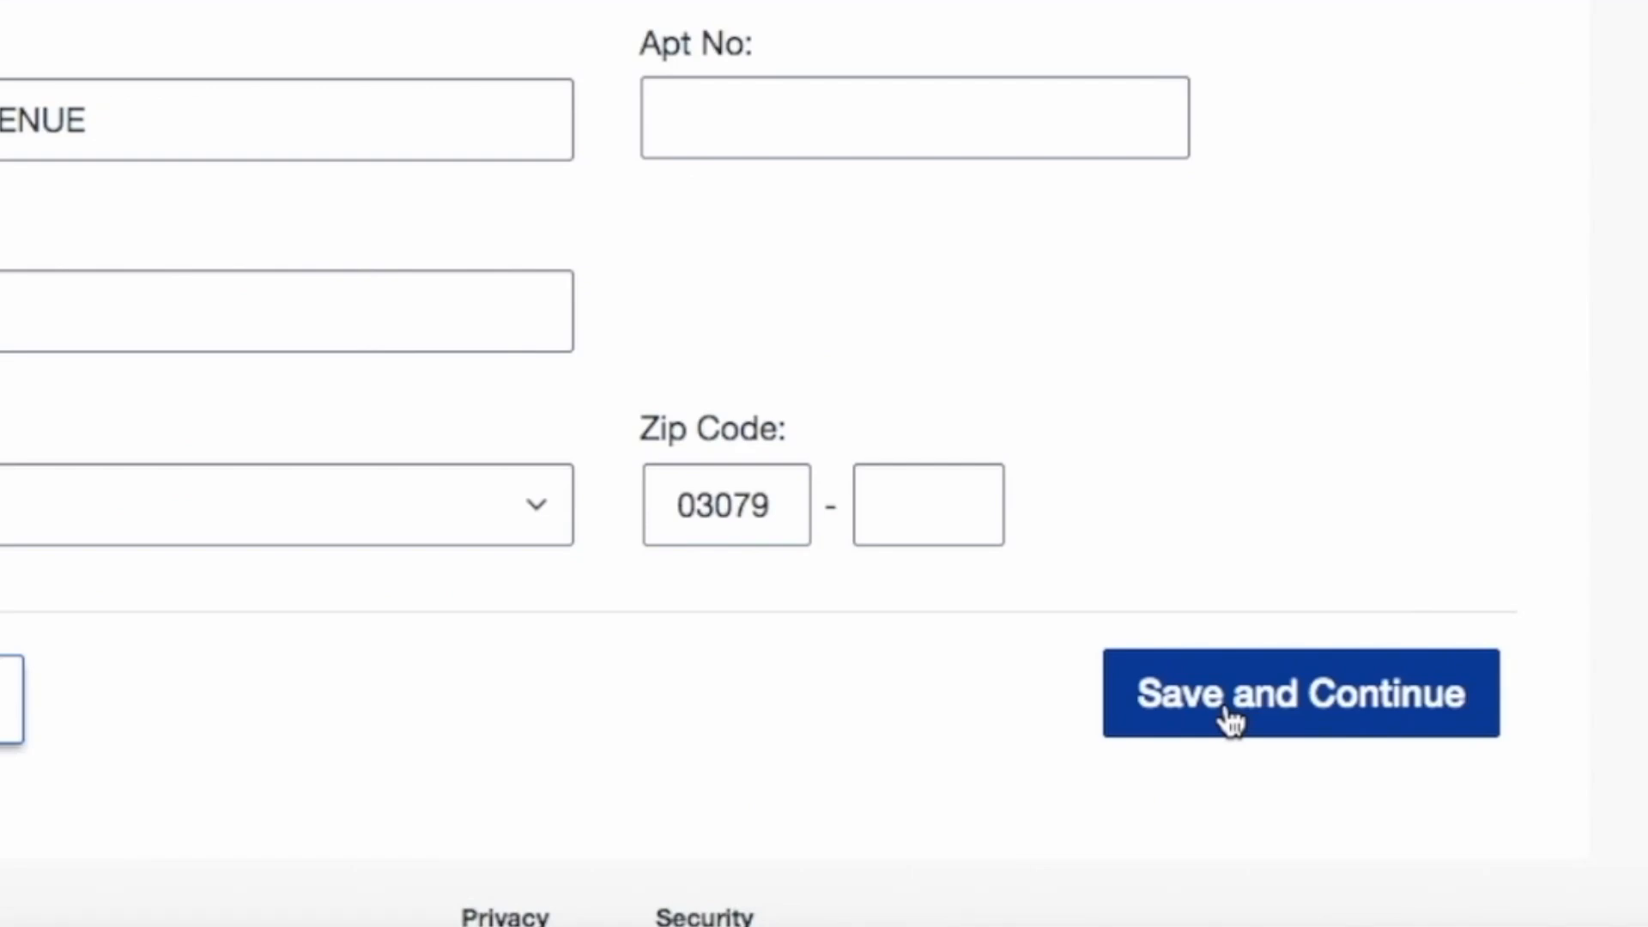
click(1229, 713)
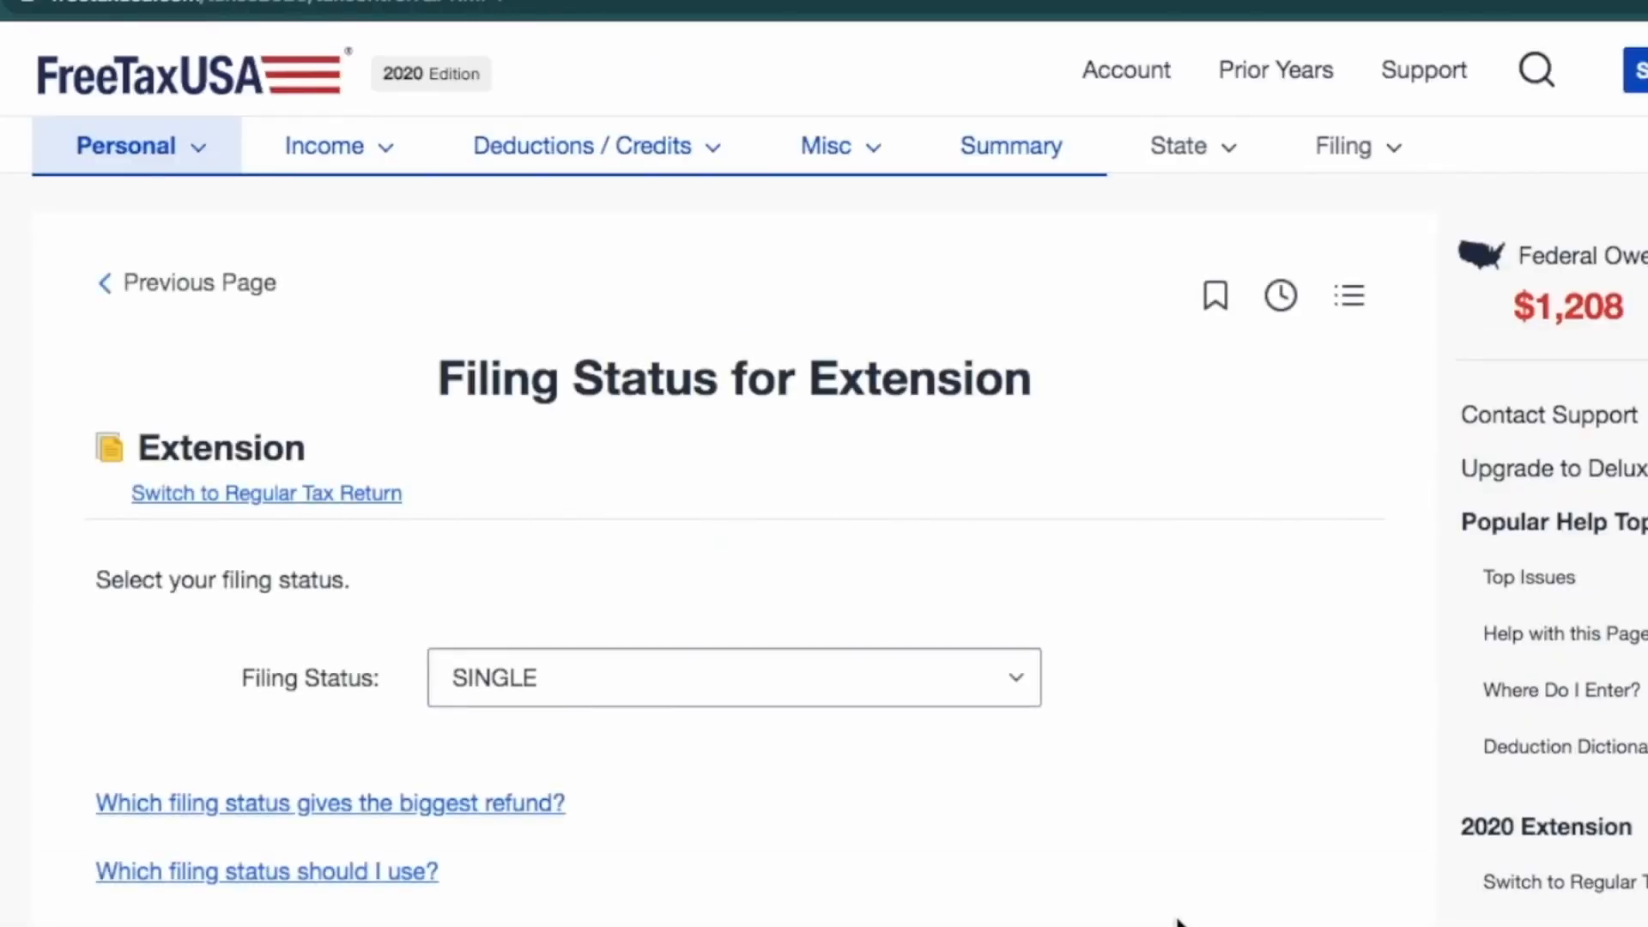
- Save the extension's filing status as Single and the paid preparer answer as No
scroll(901, 809, down, 1)
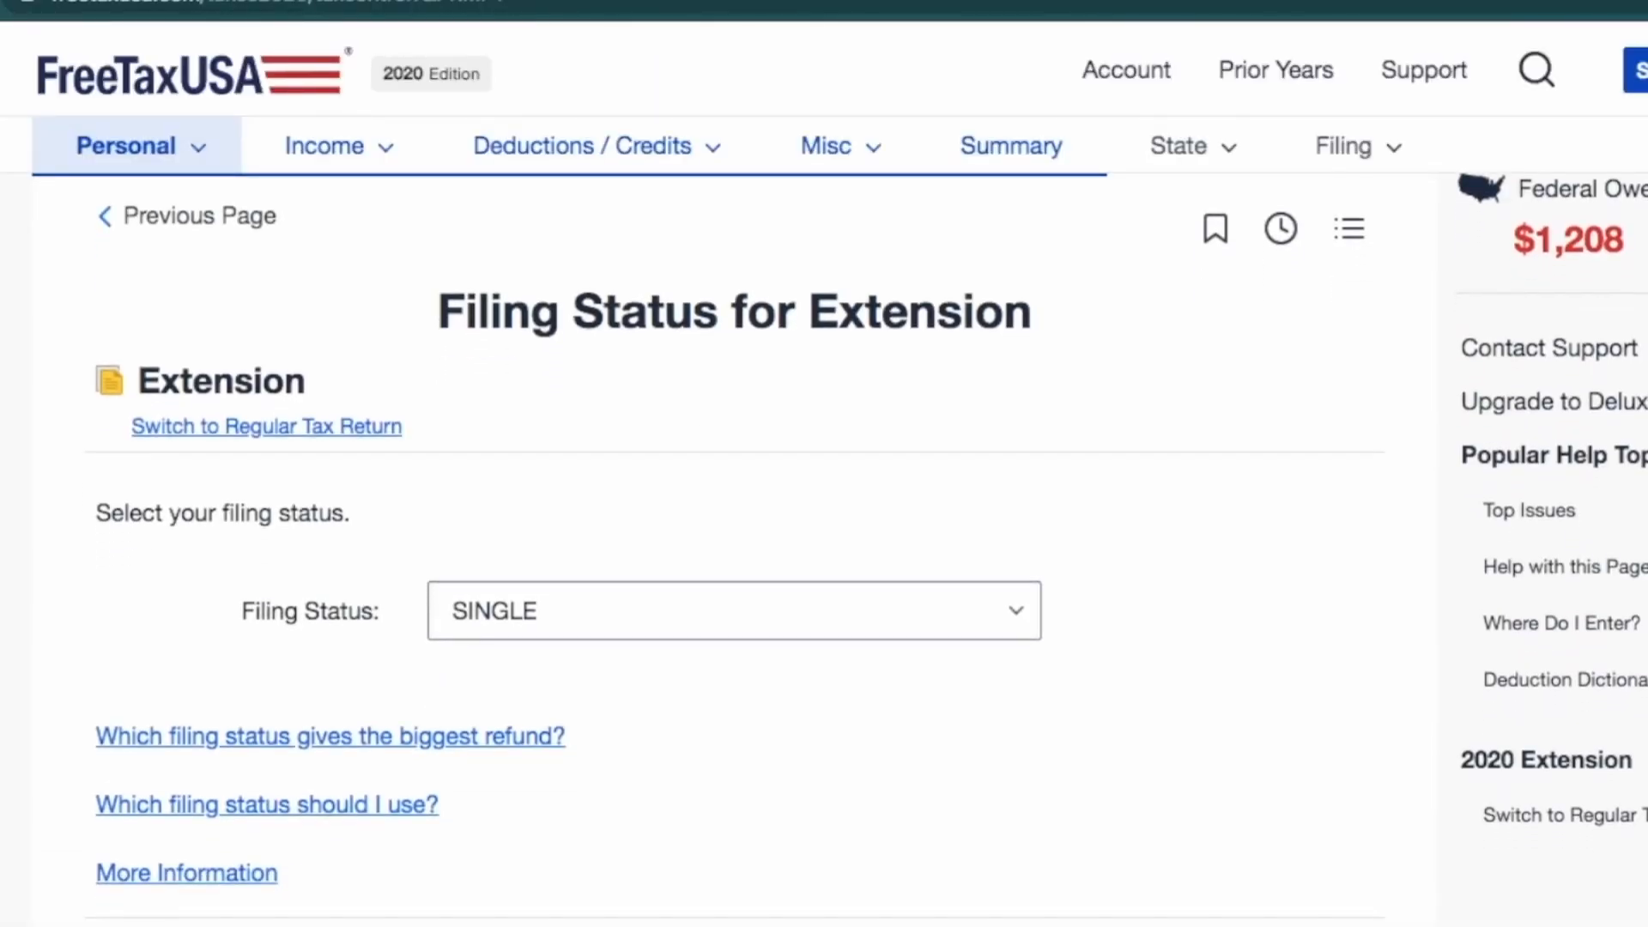
click(1012, 604)
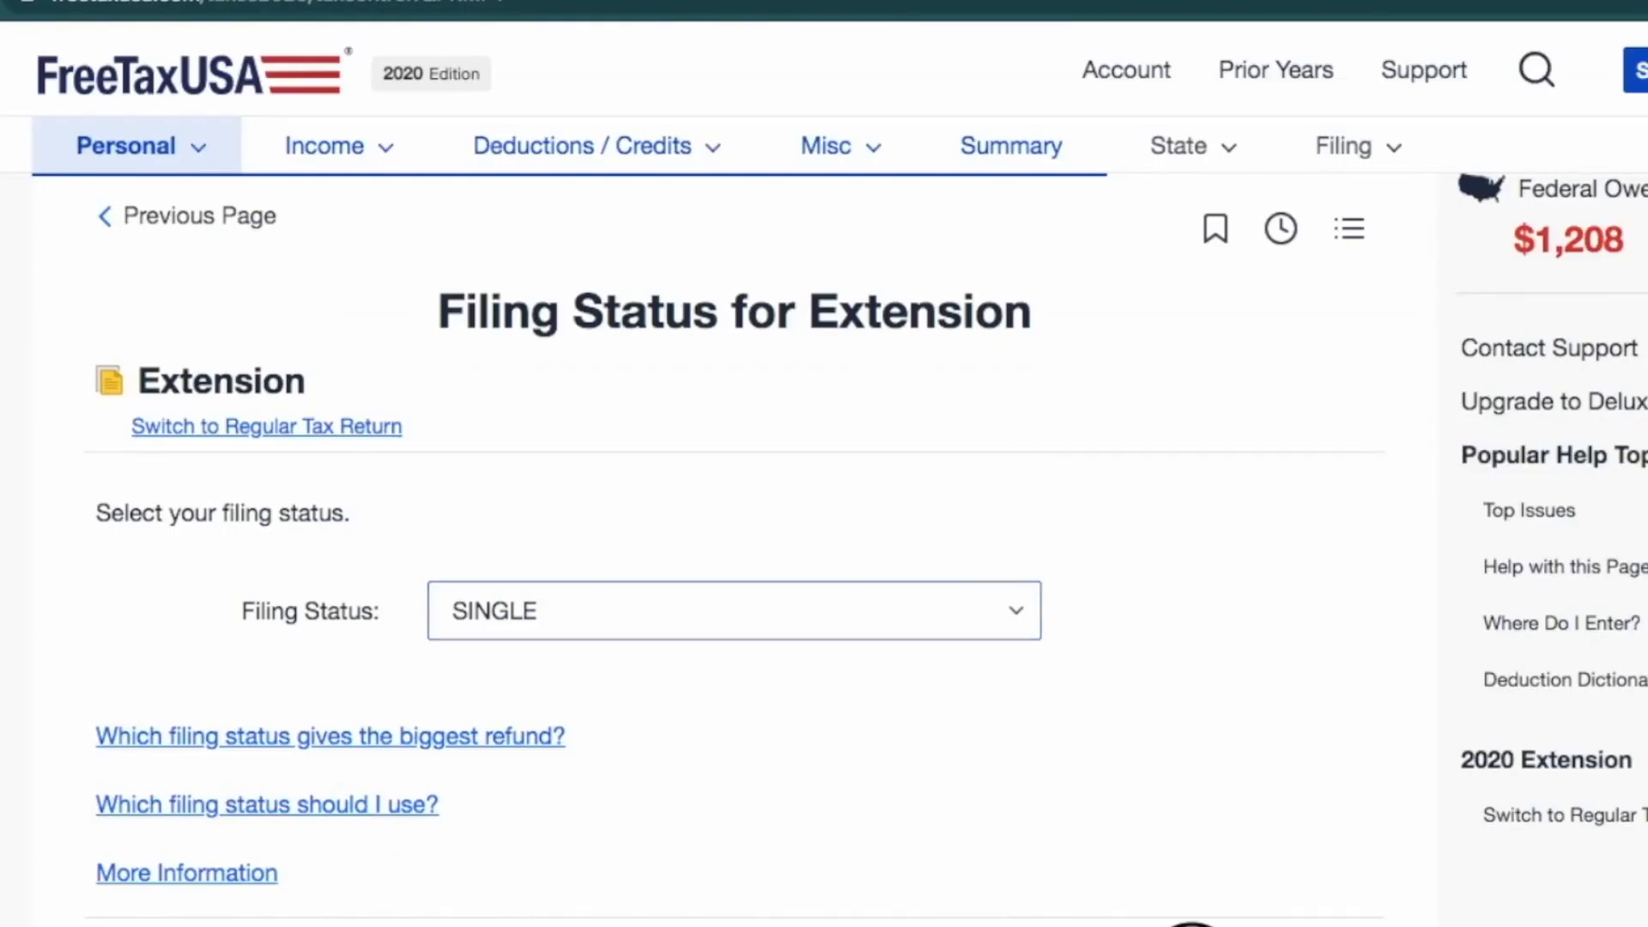
click(1188, 922)
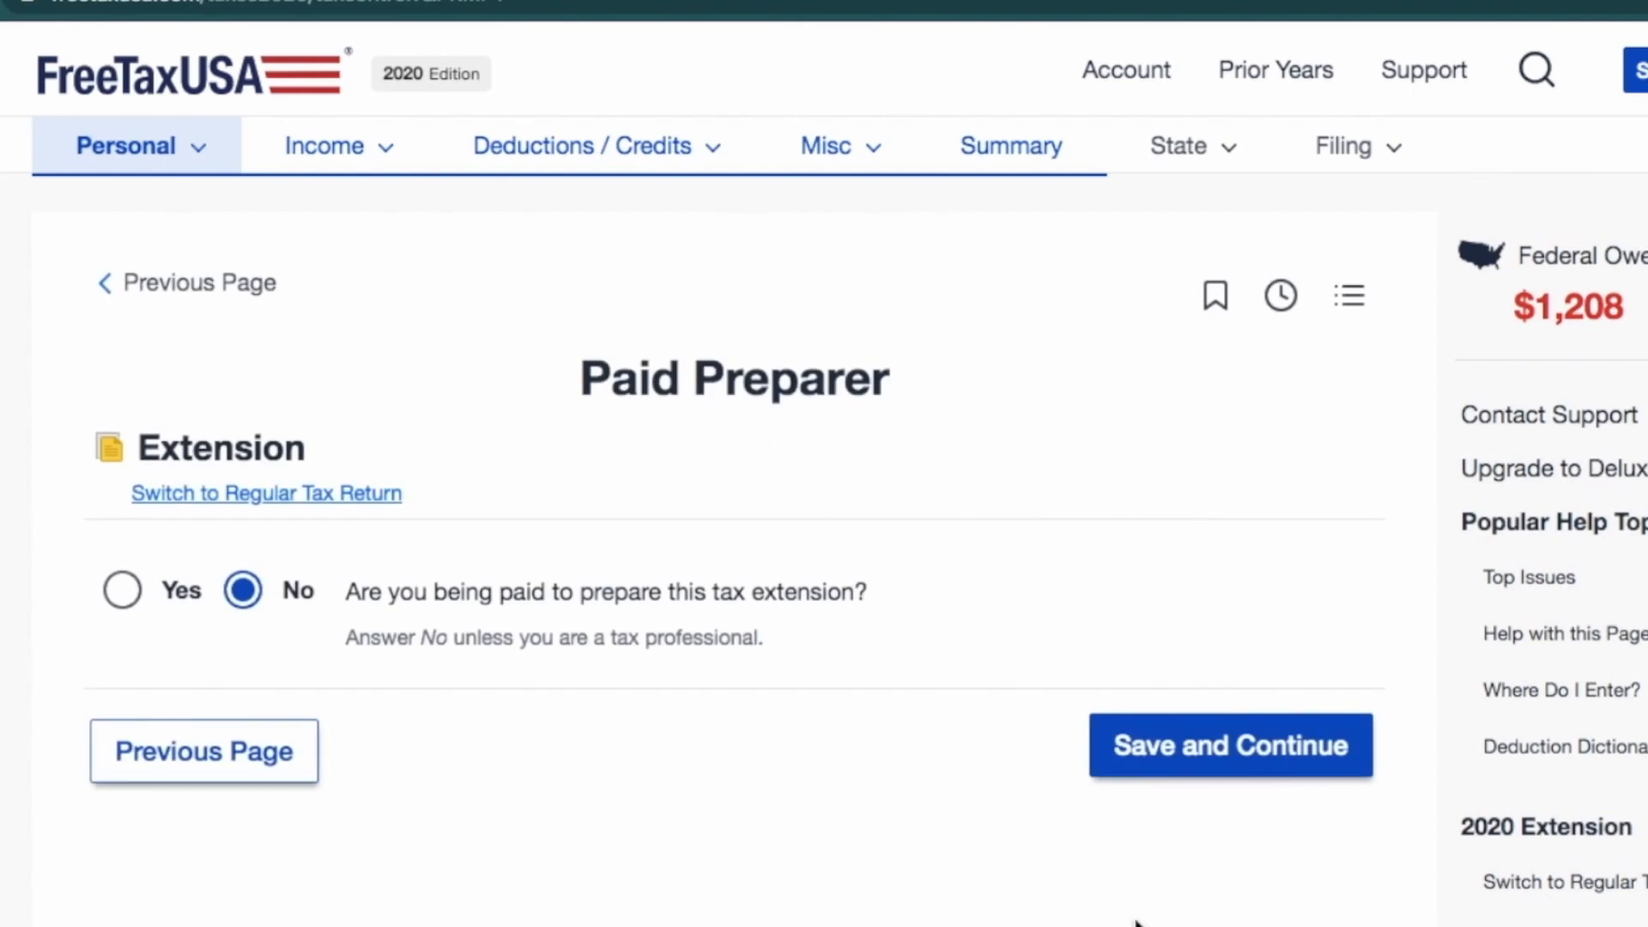
click(1257, 745)
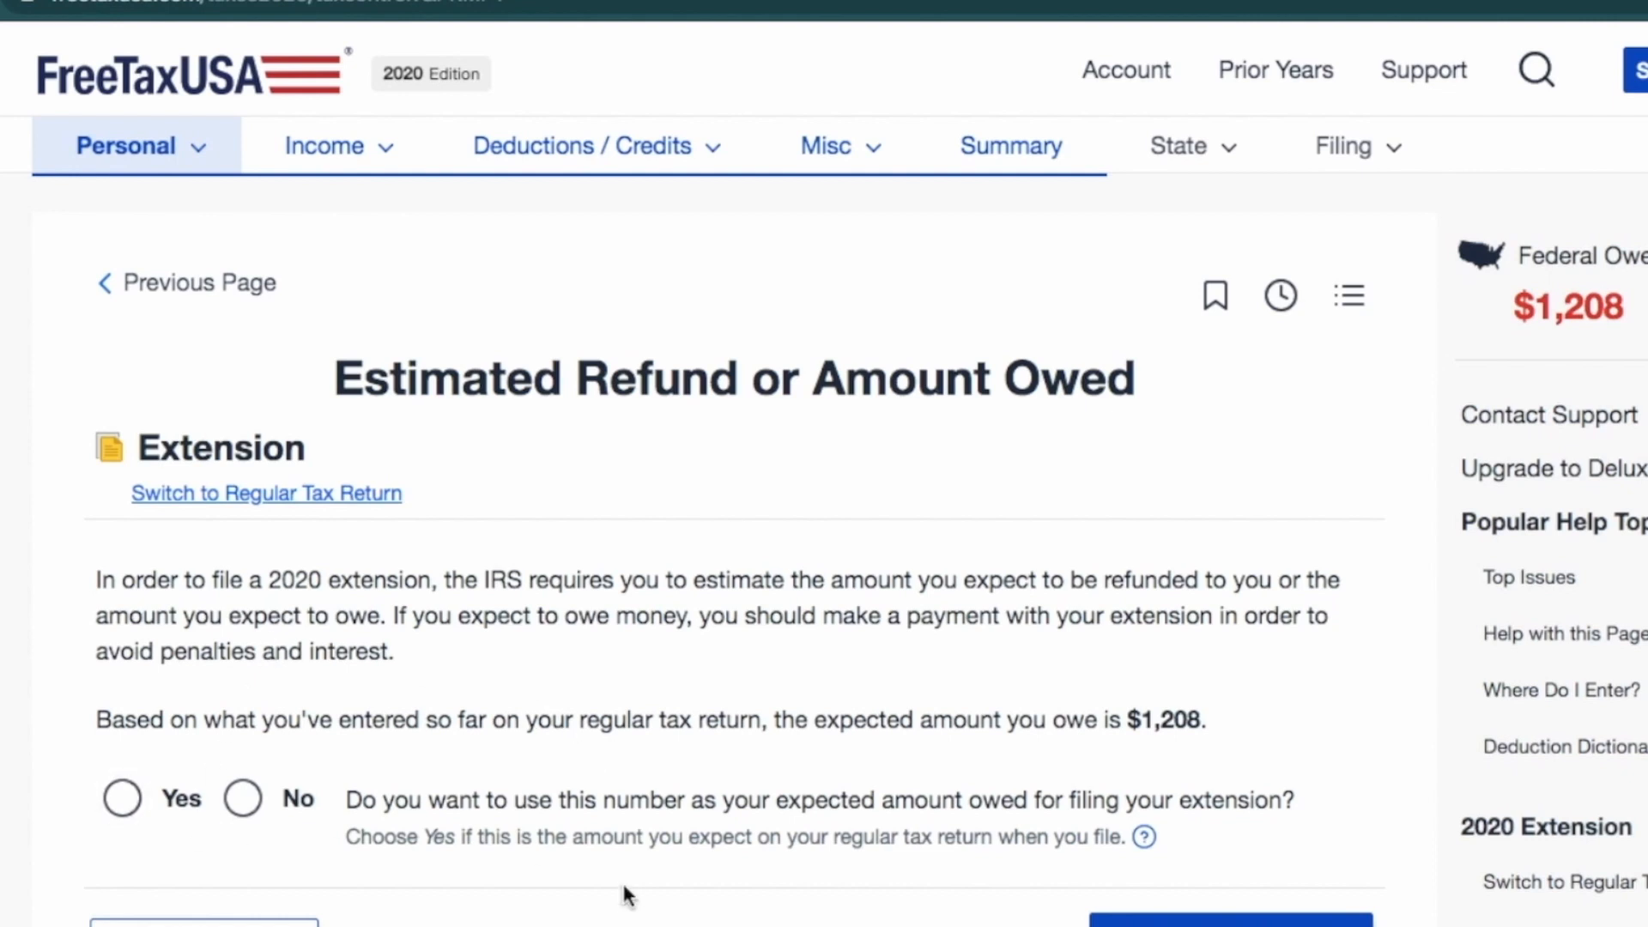
- Accept $1,208 as the expected amount owed for filing the extension and save the answer
drag(579, 800, 1304, 807)
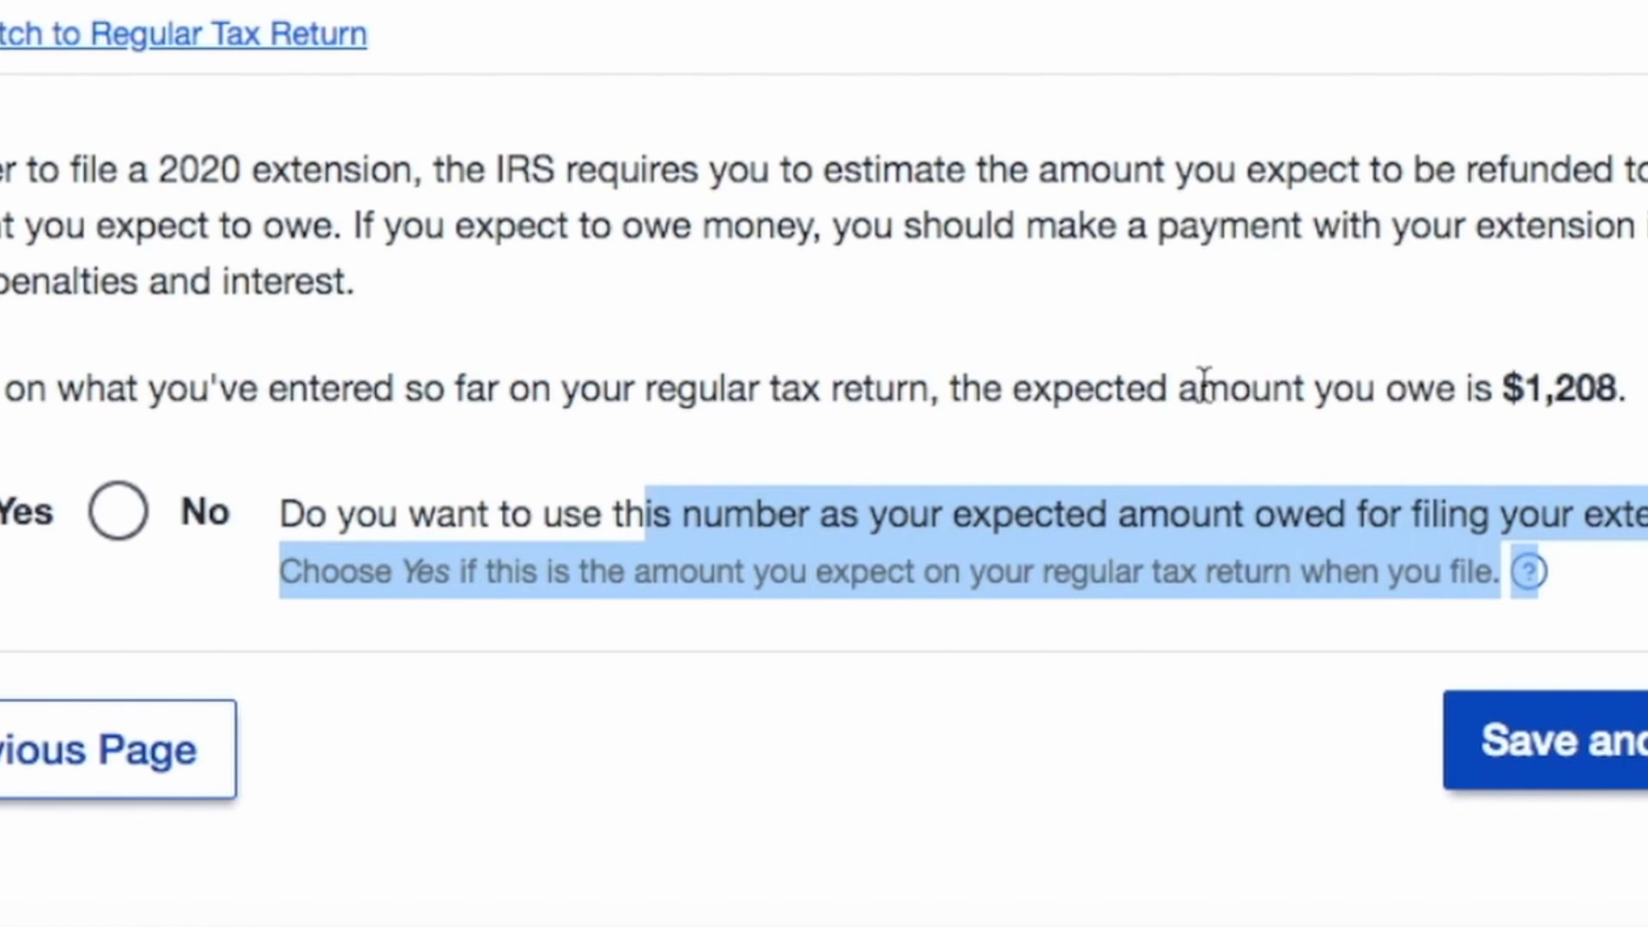
click(82, 410)
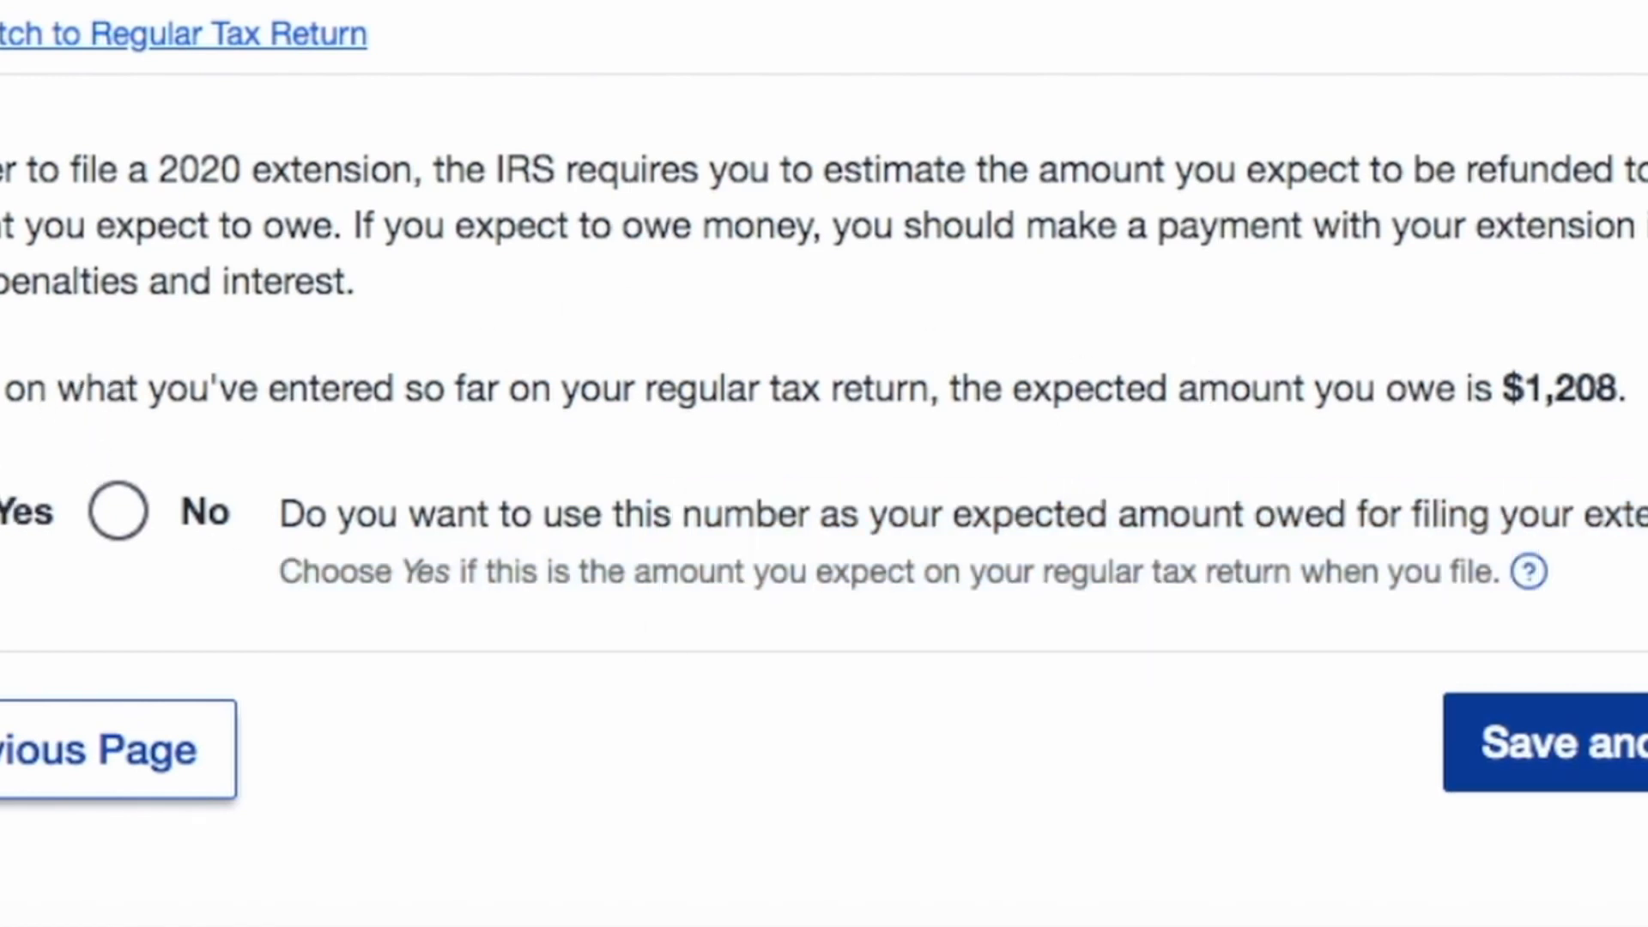
click(1545, 742)
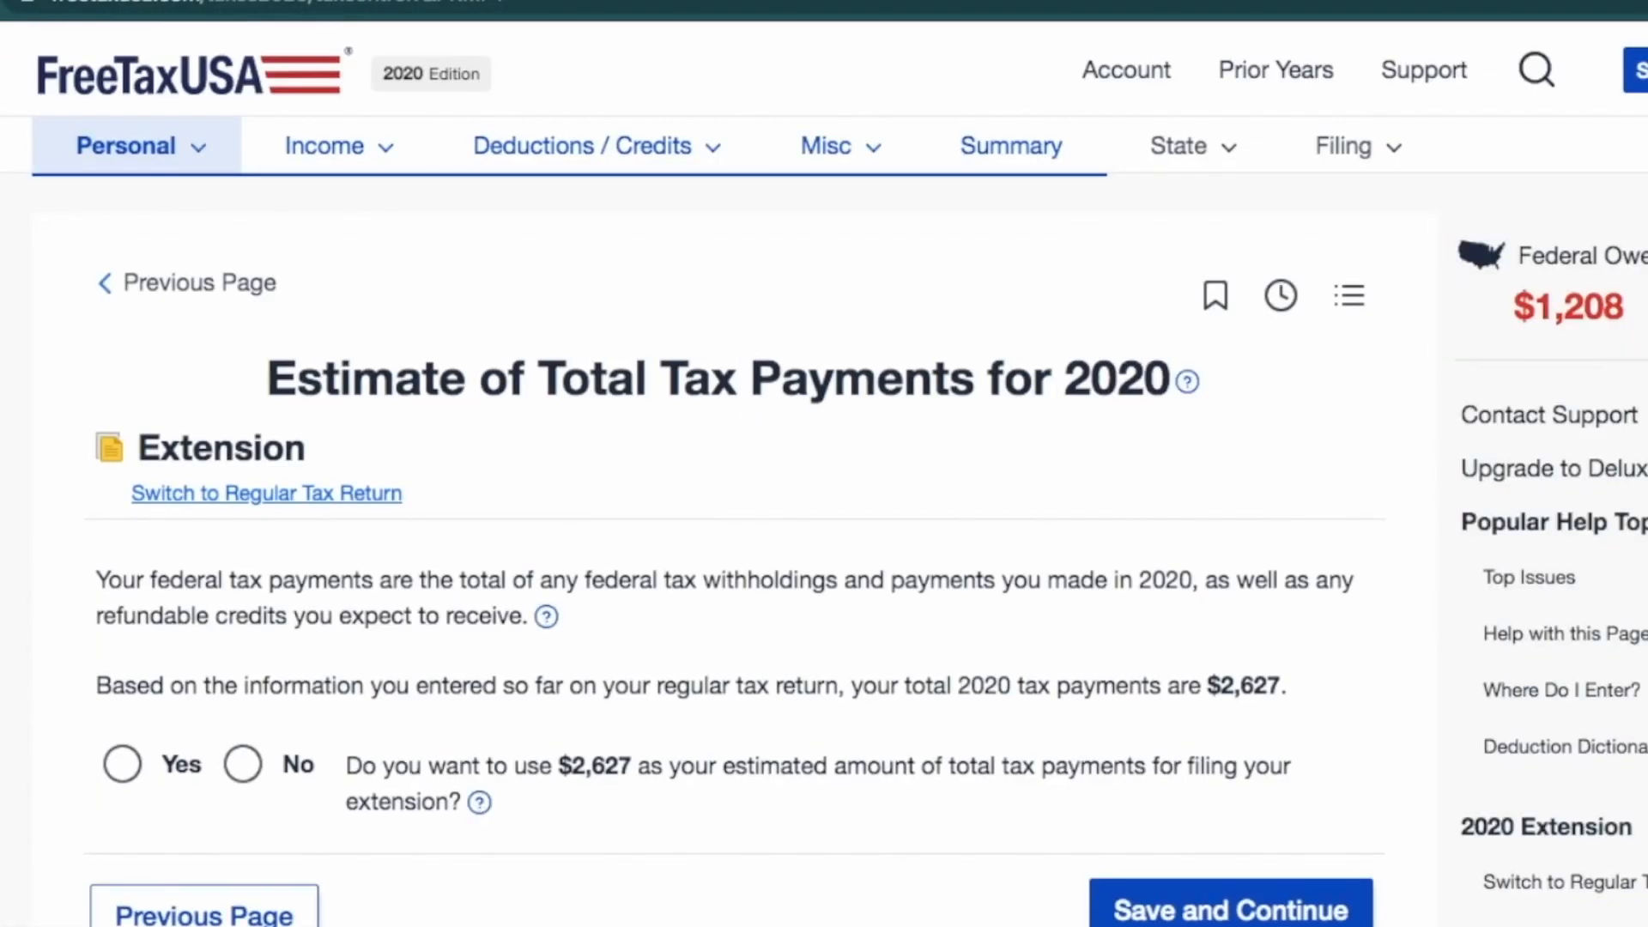
- Answer Yes to using $2,627 as the estimated total tax payments for 2020 and save
drag(204, 684, 1287, 696)
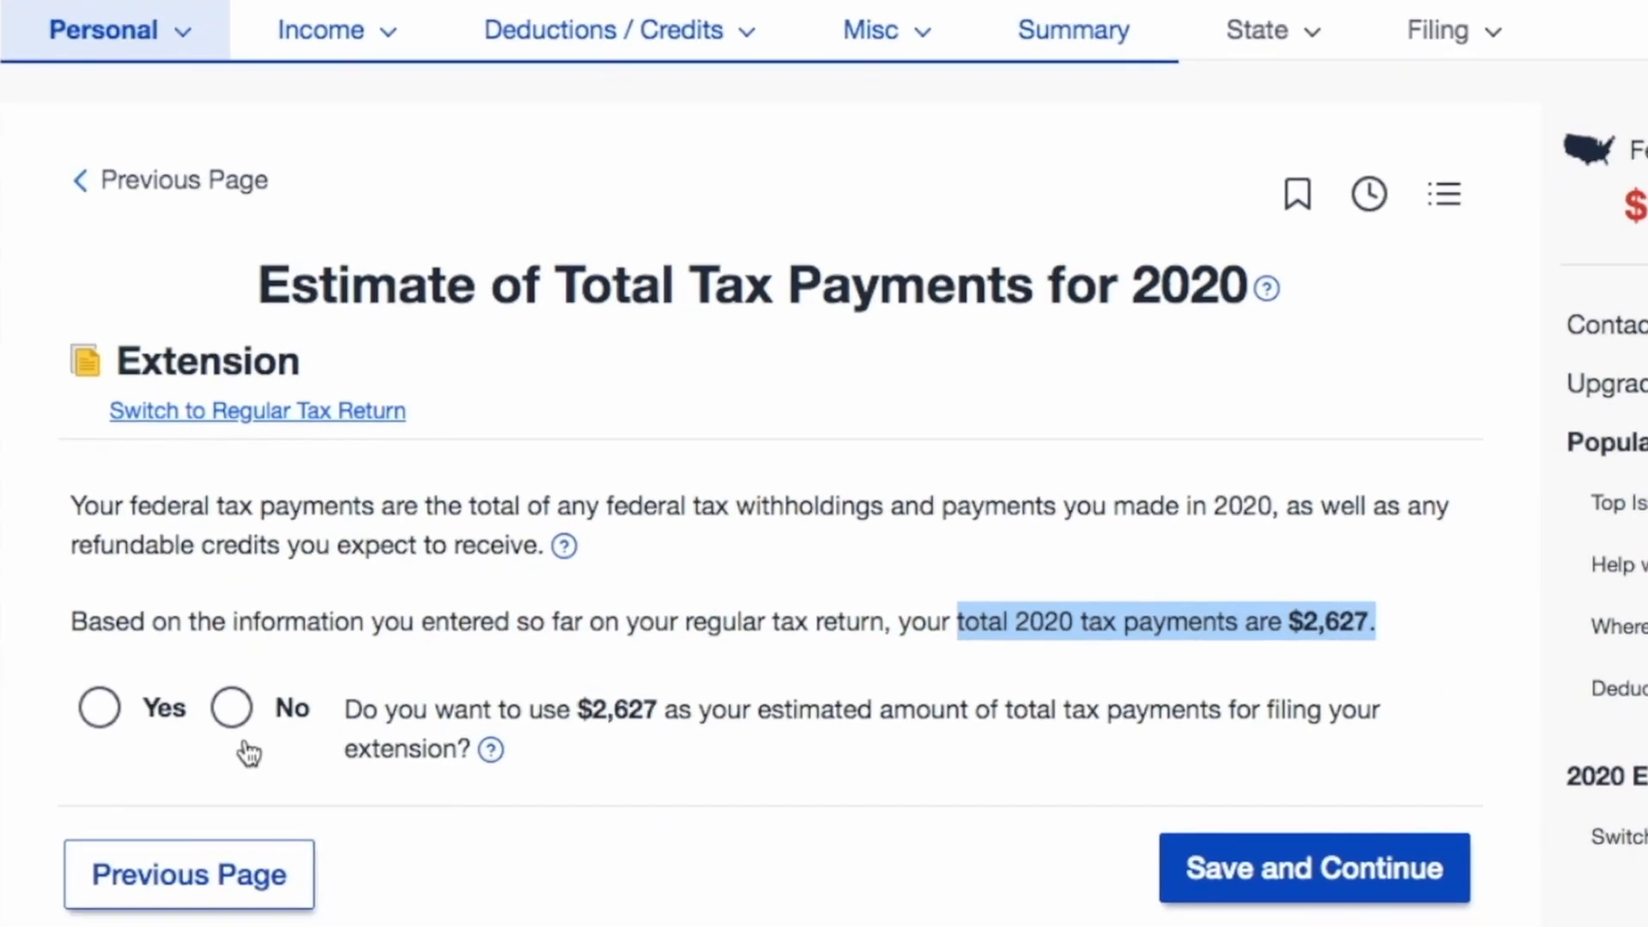
click(246, 763)
click(211, 545)
scroll(1531, 545, down, 1)
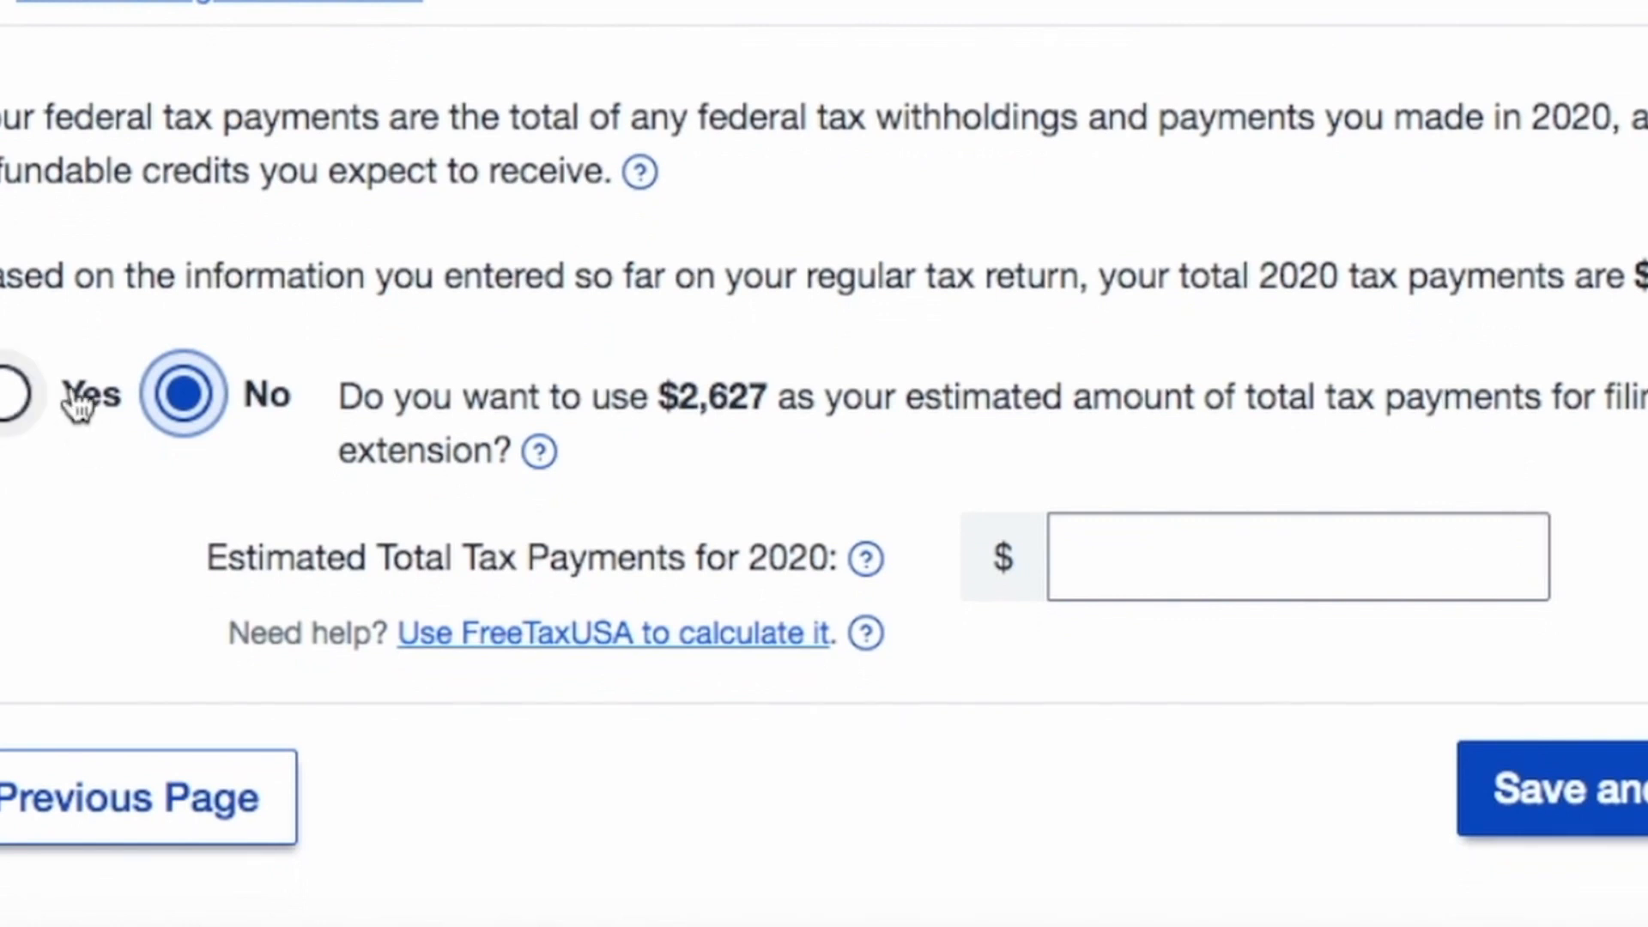
click(18, 393)
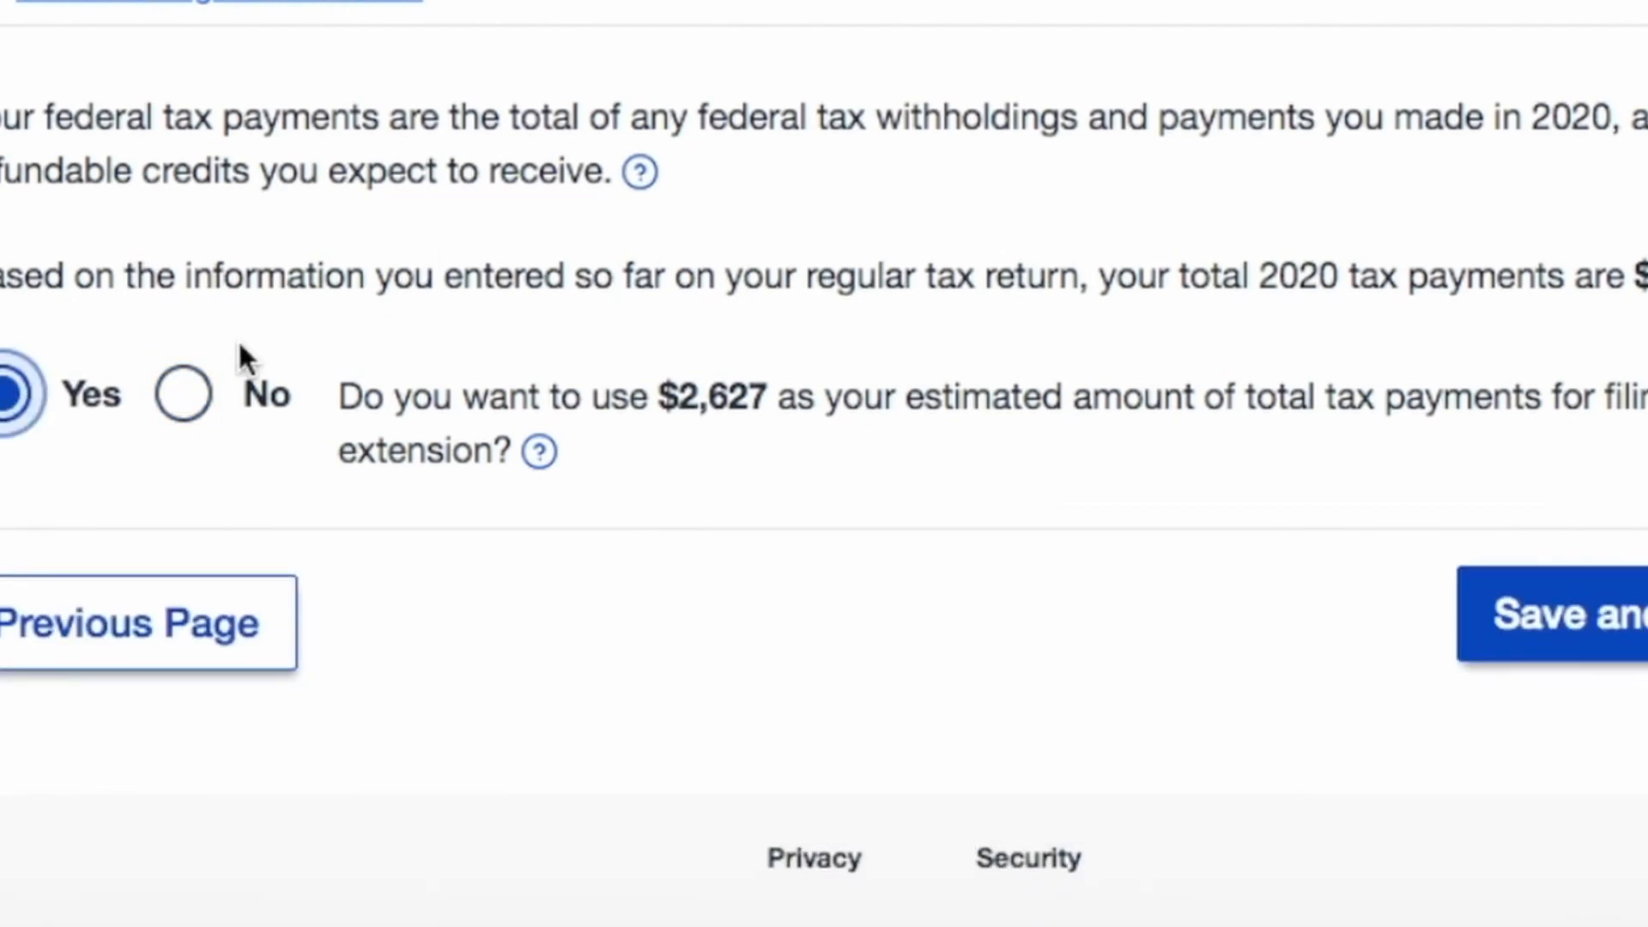
click(1630, 616)
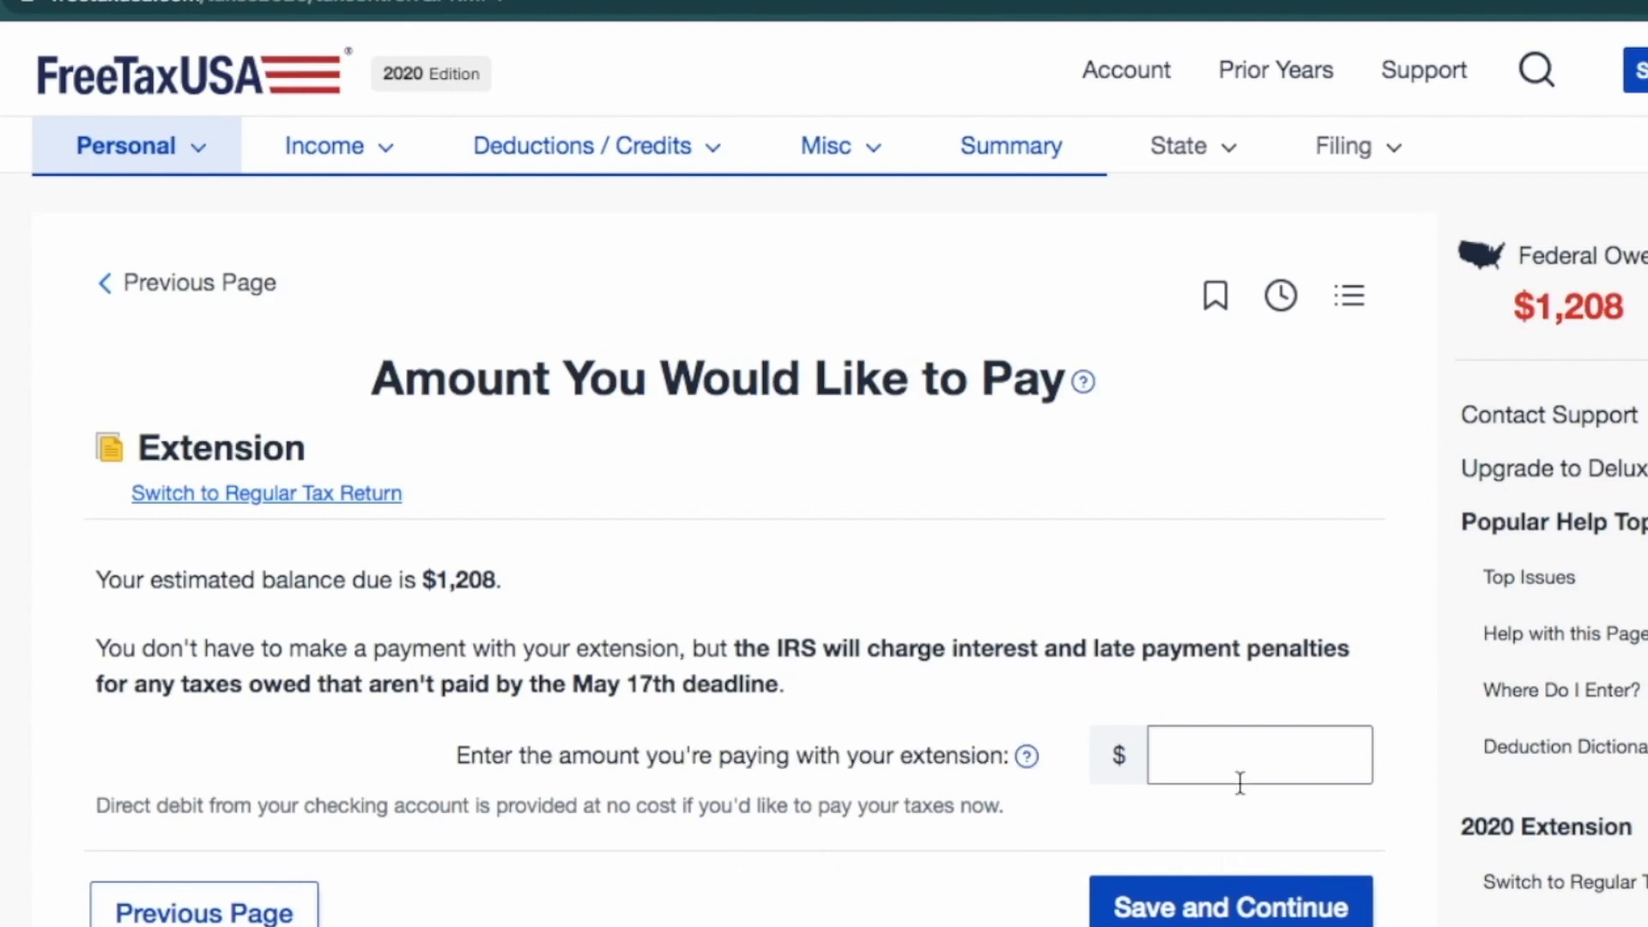
- Enter 1208 as the amount being paid with the extension and continue past the summary of extension amounts
click(1253, 758)
text(12)
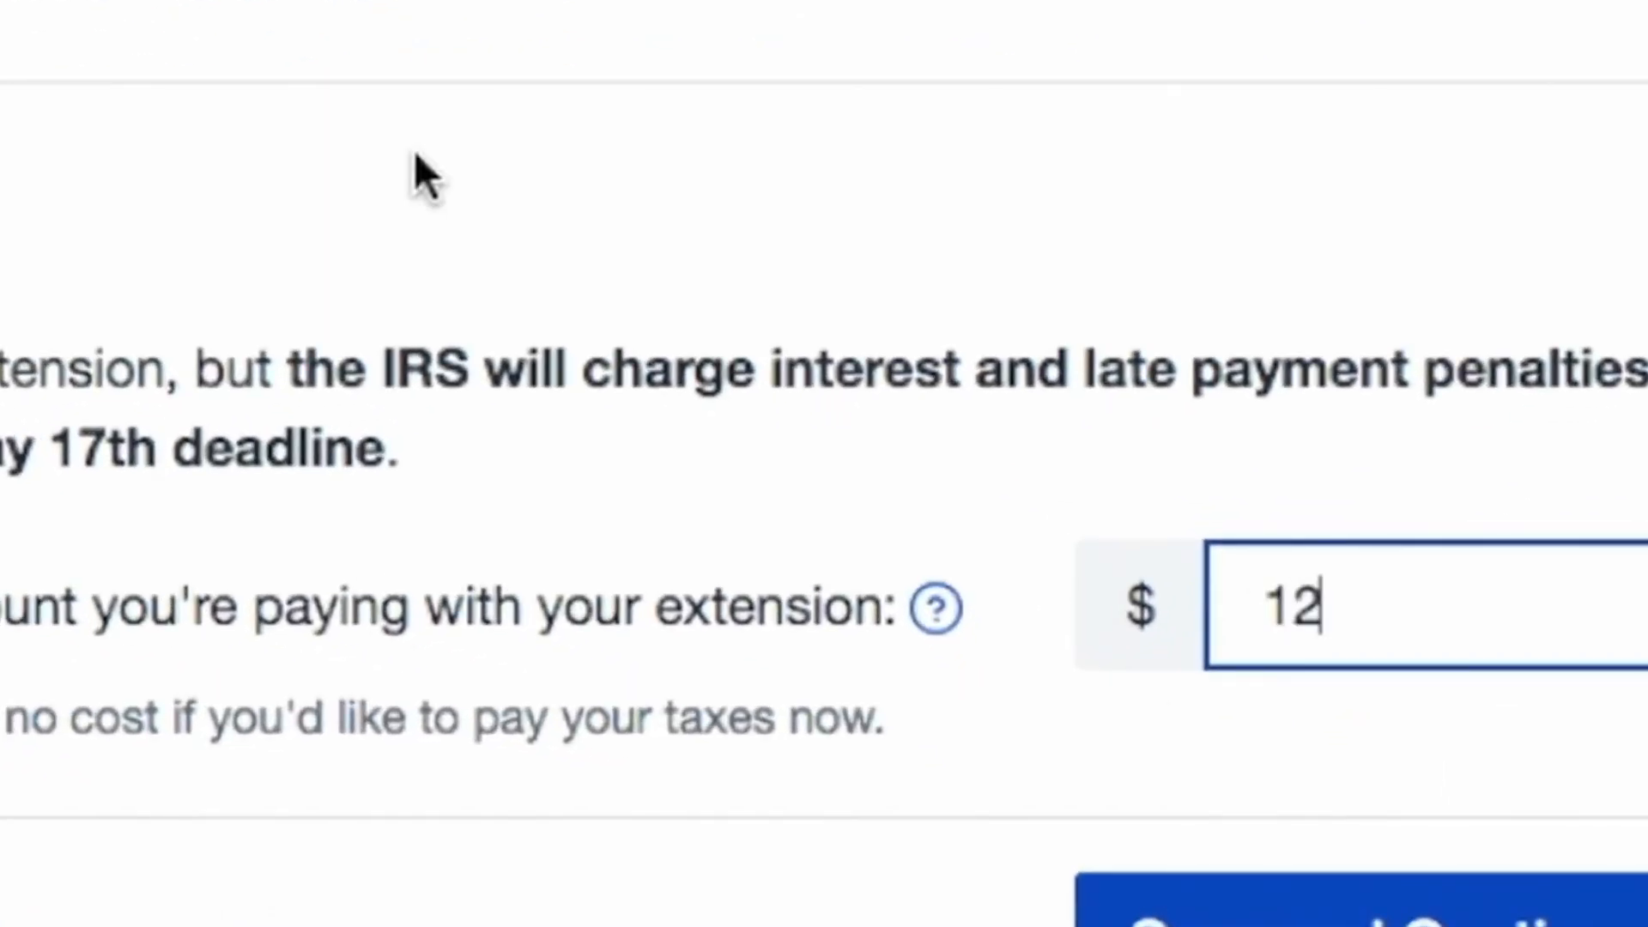
text(08)
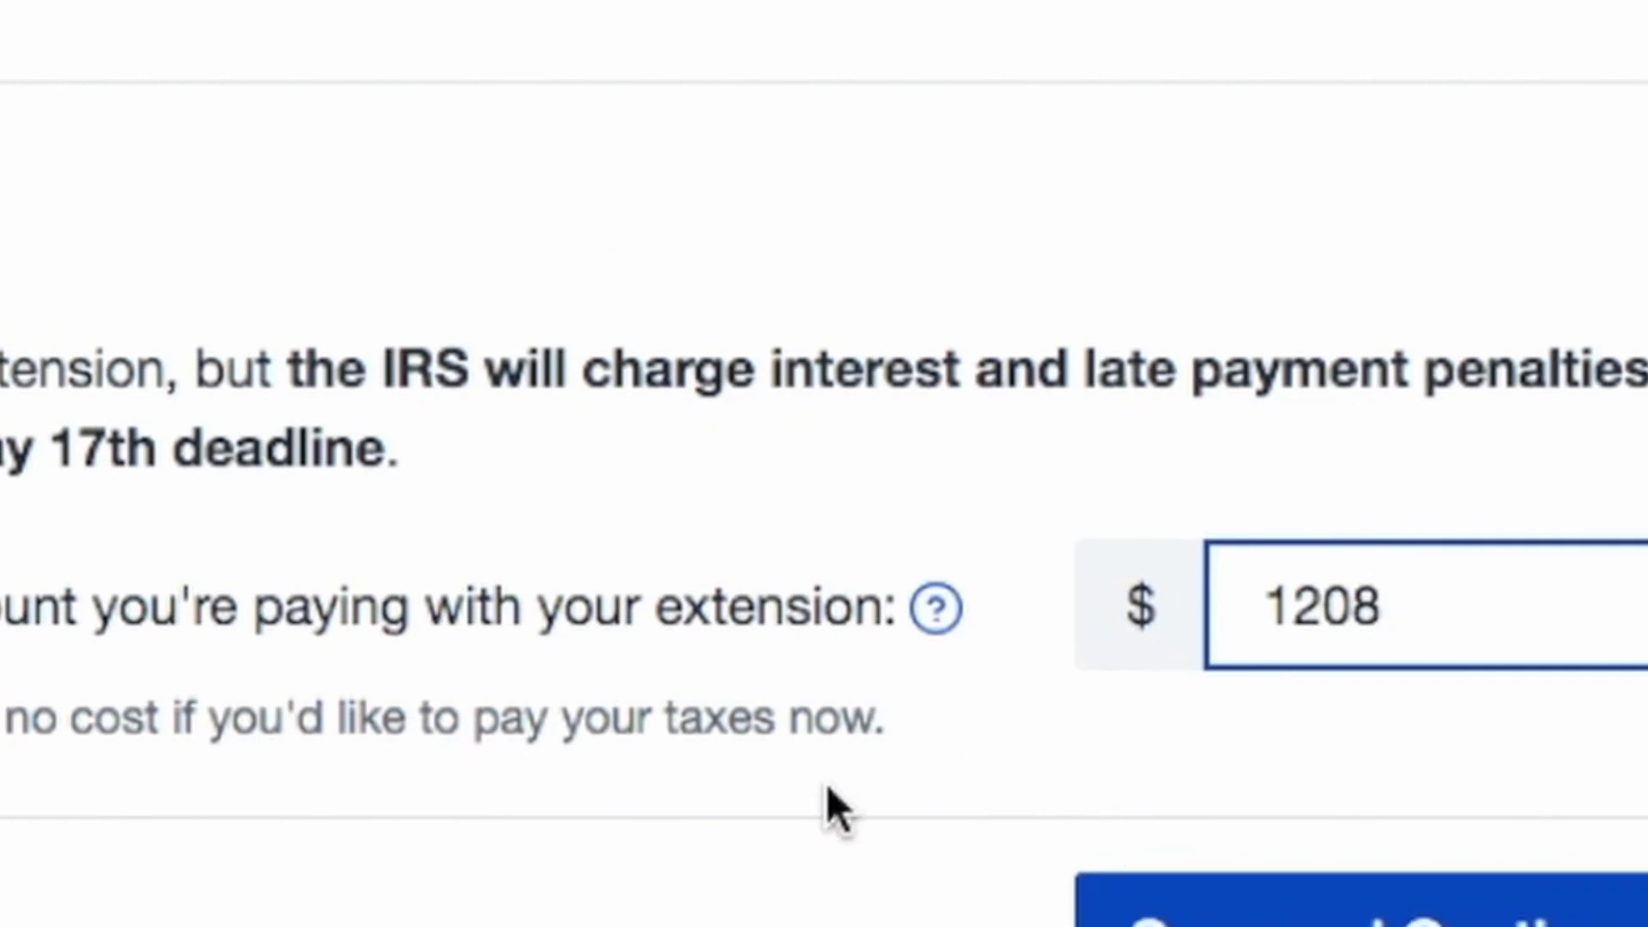
drag(0, 719, 1038, 712)
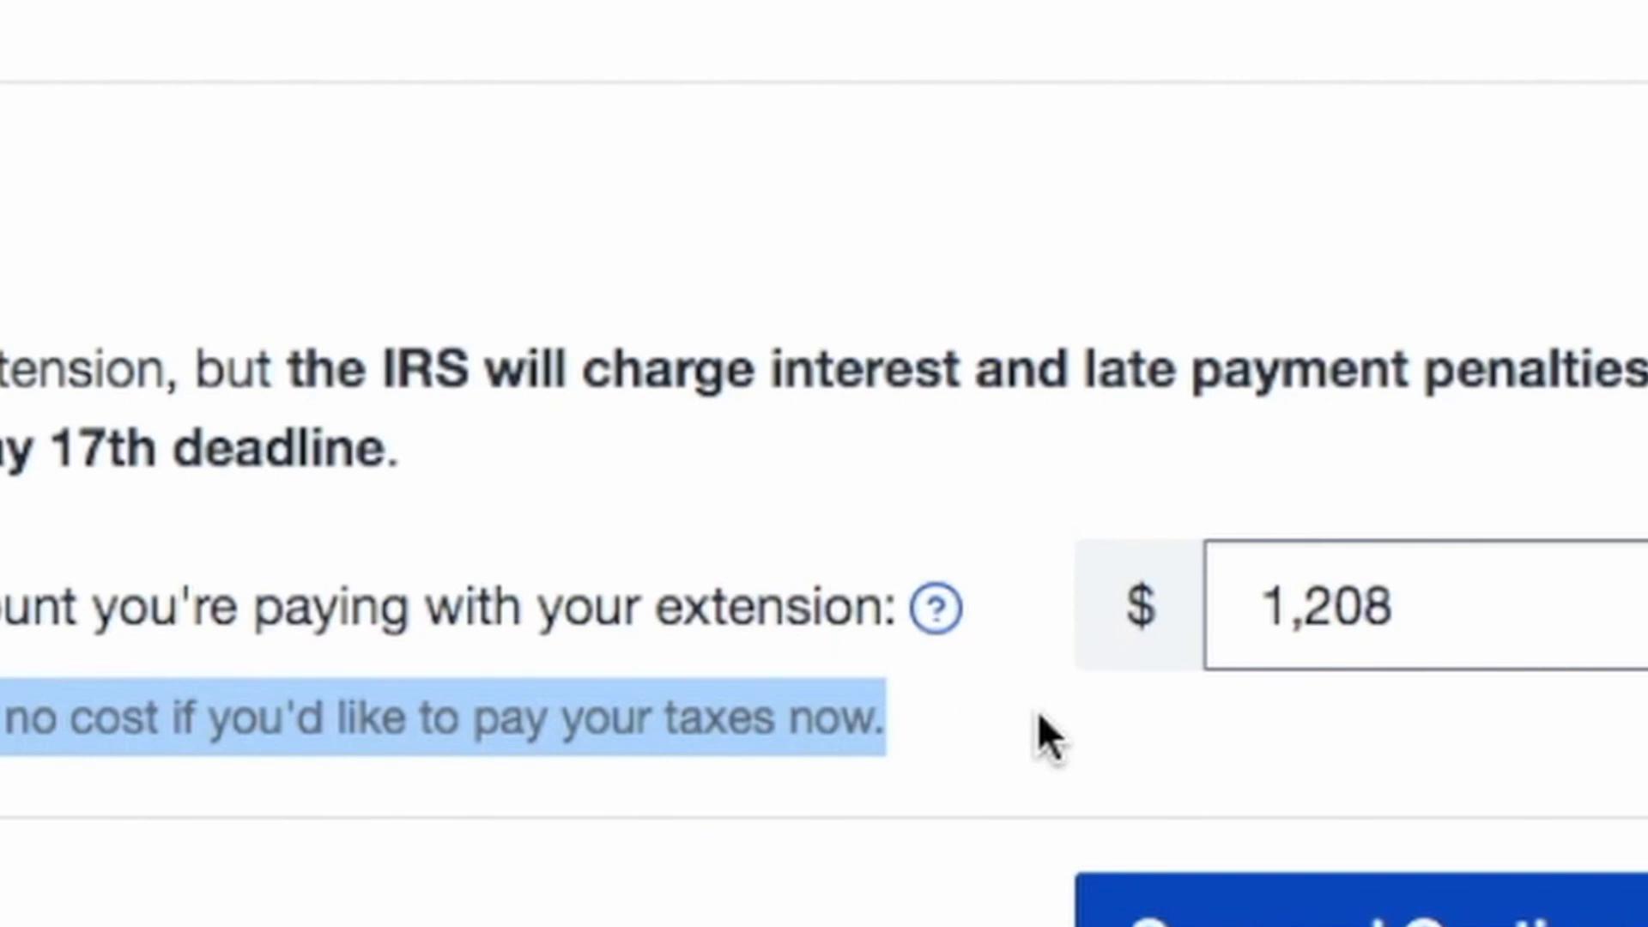
click(1062, 770)
click(1459, 901)
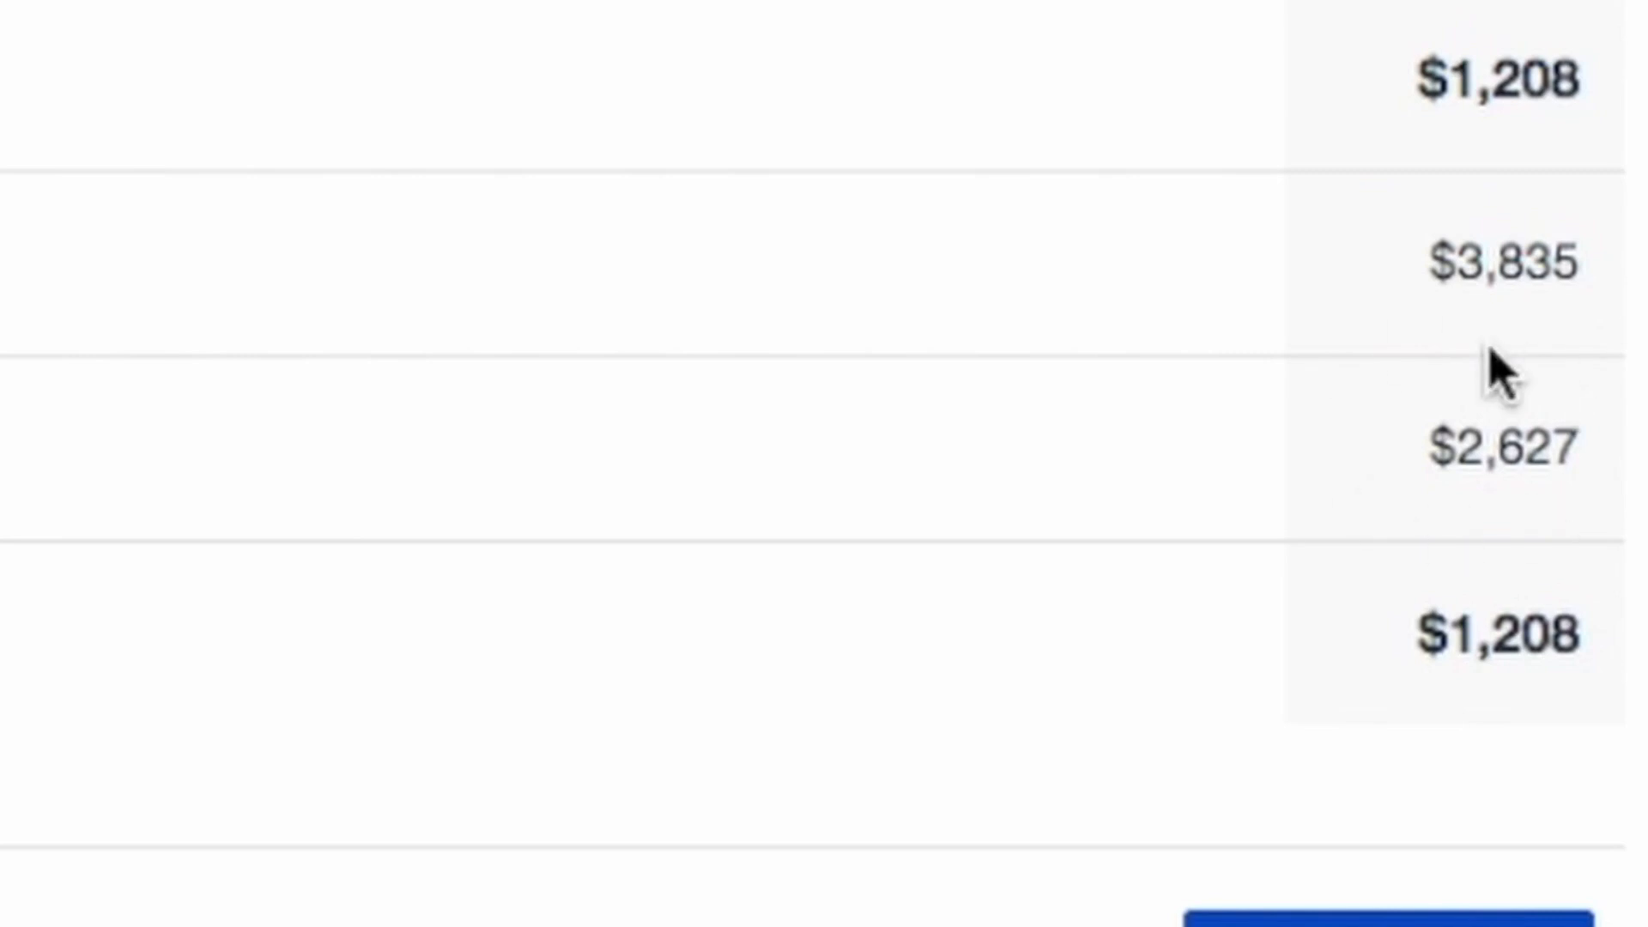
scroll(1490, 342, down, 3)
click(1255, 831)
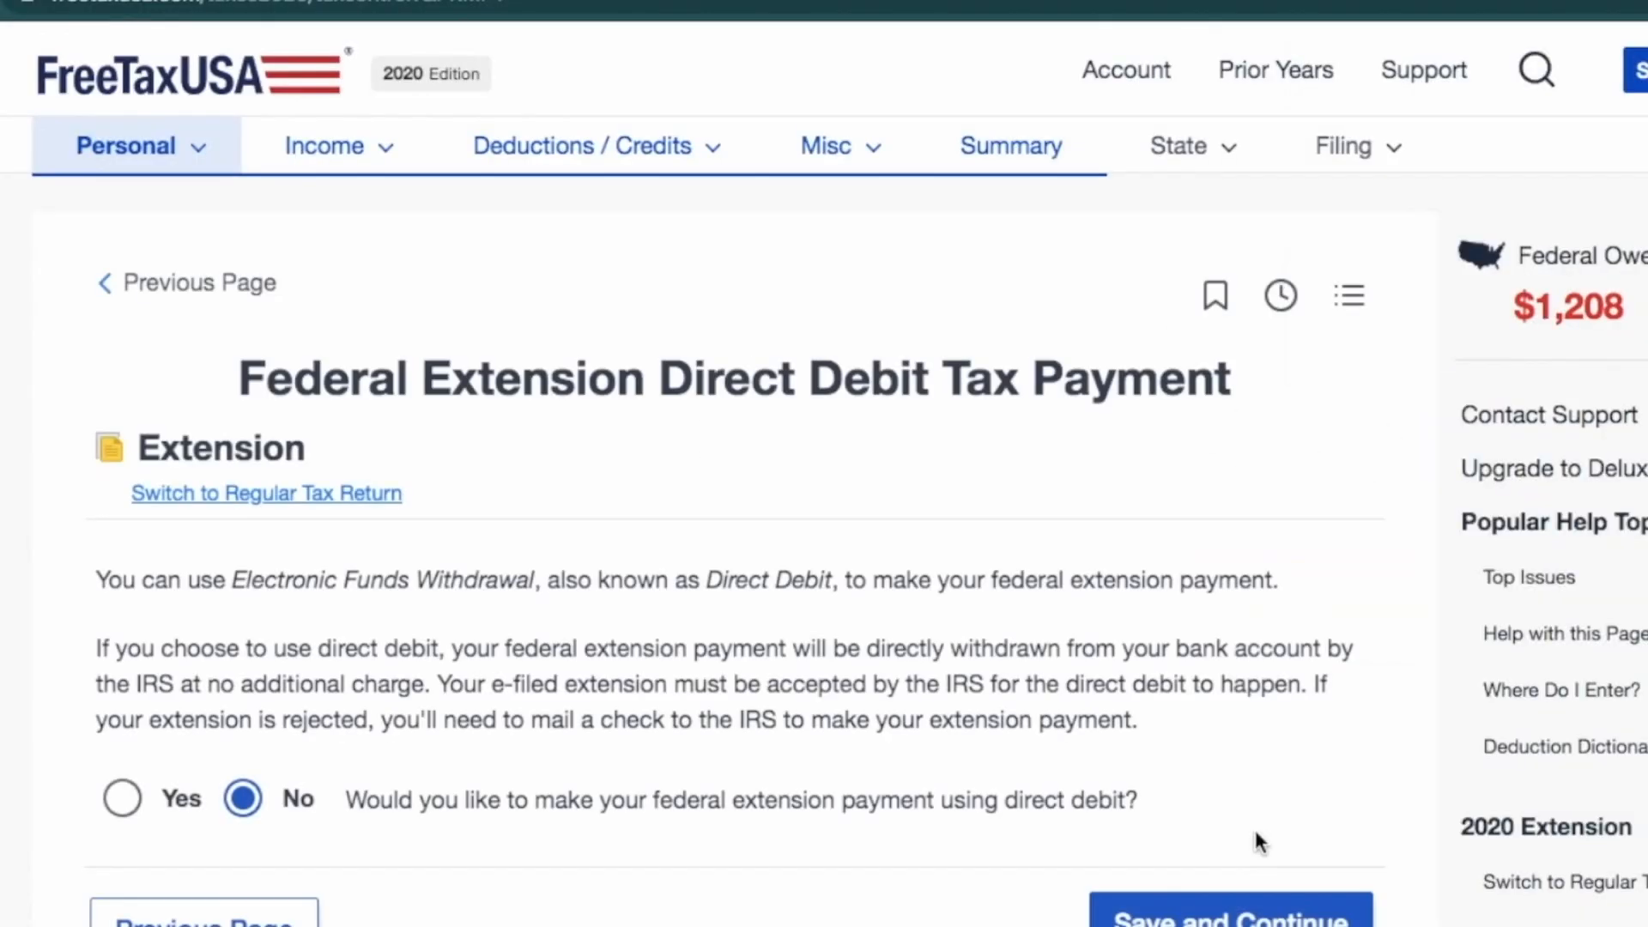
- Answer Yes to making the federal extension payment by direct debit and save the choice
scroll(1254, 827, down, 1)
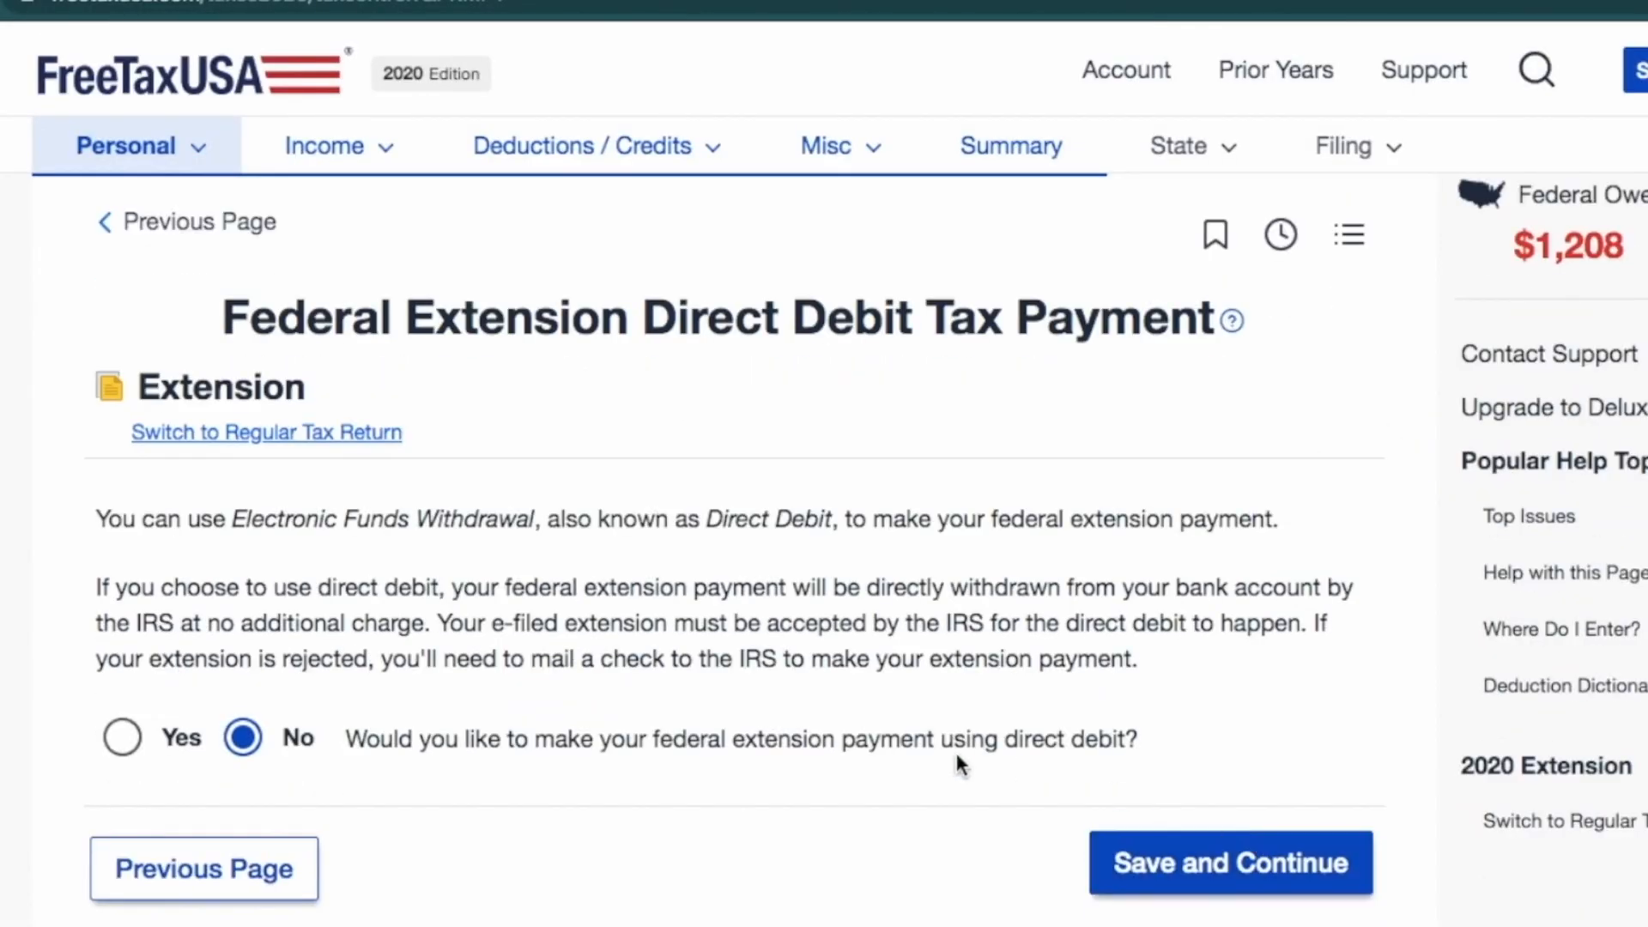
drag(167, 527, 837, 547)
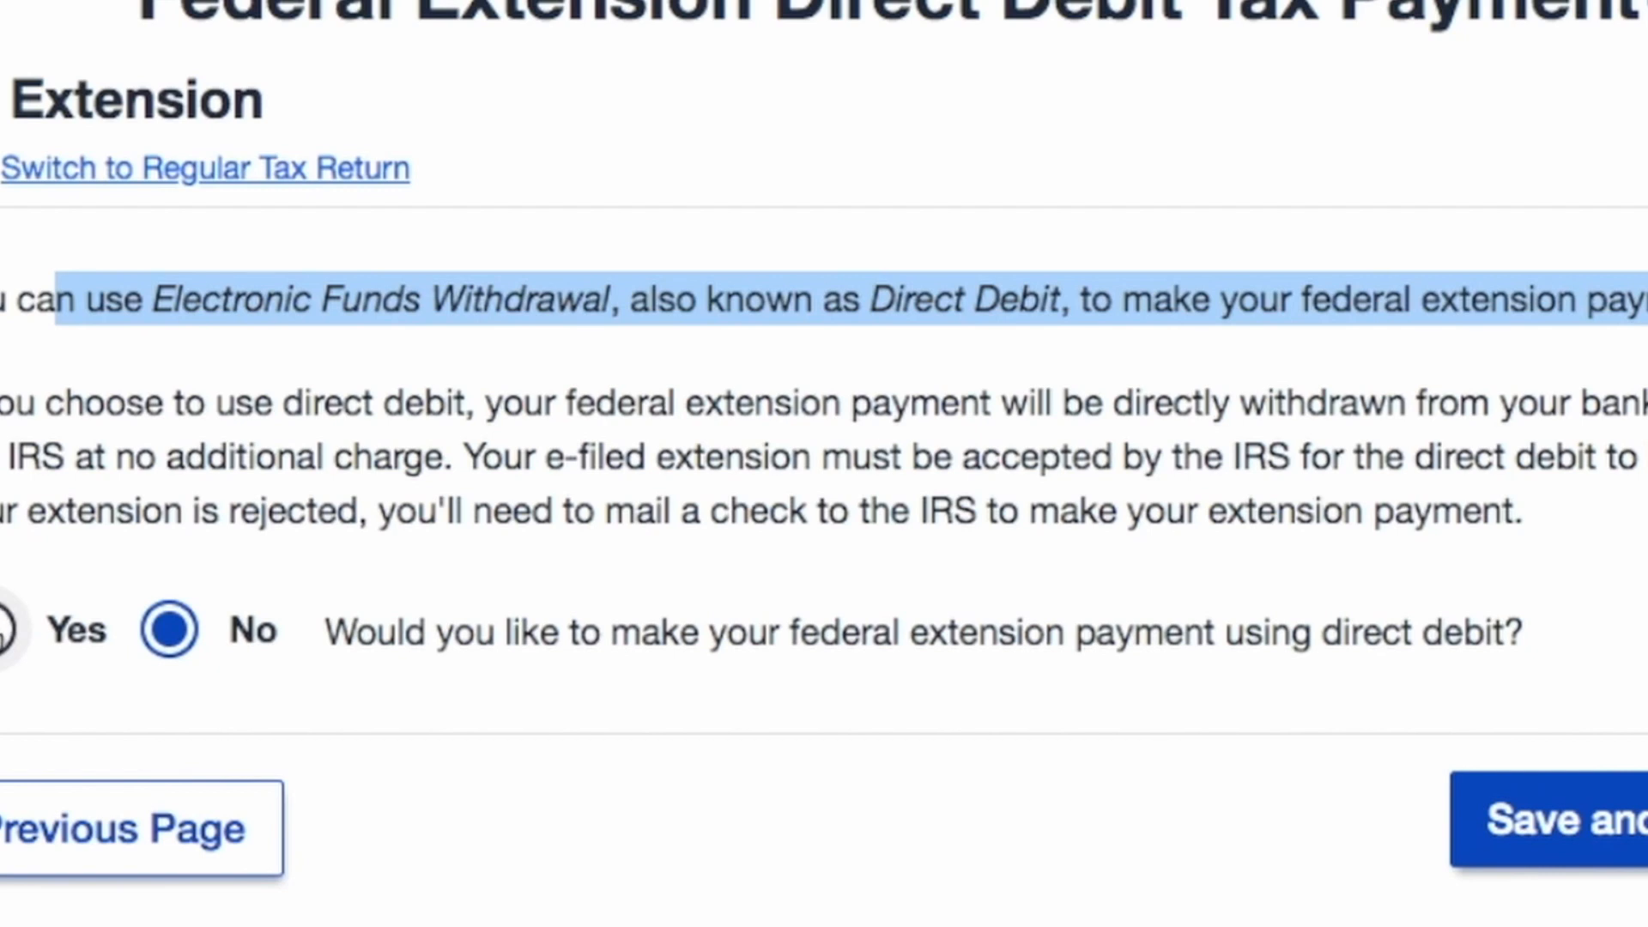
click(3, 647)
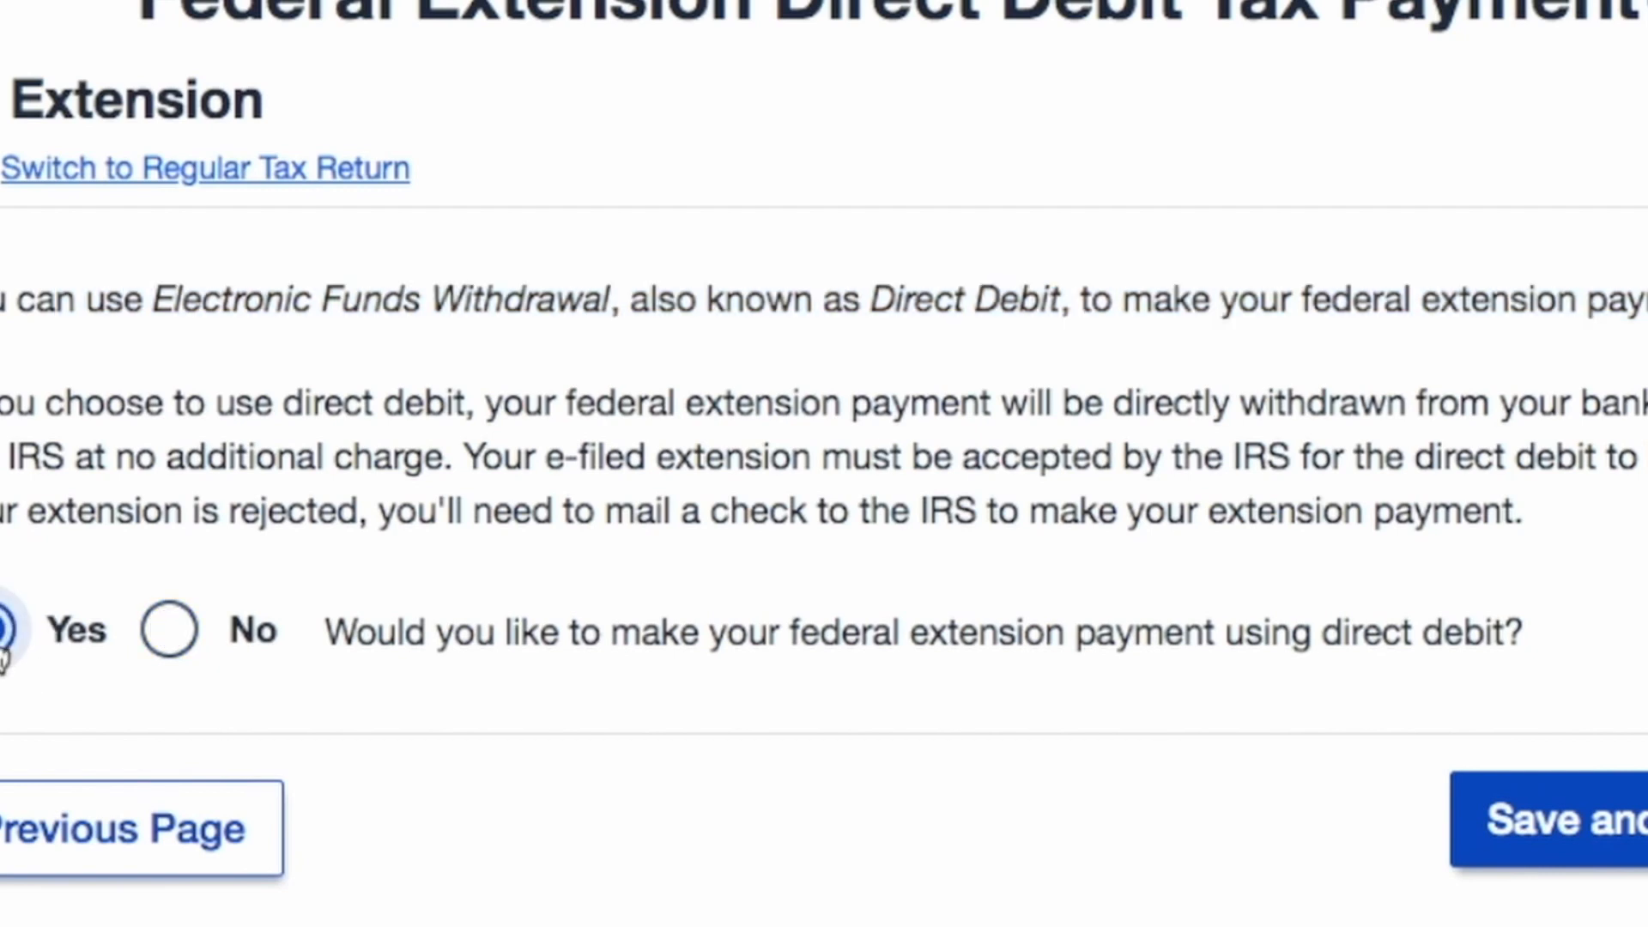
click(1613, 858)
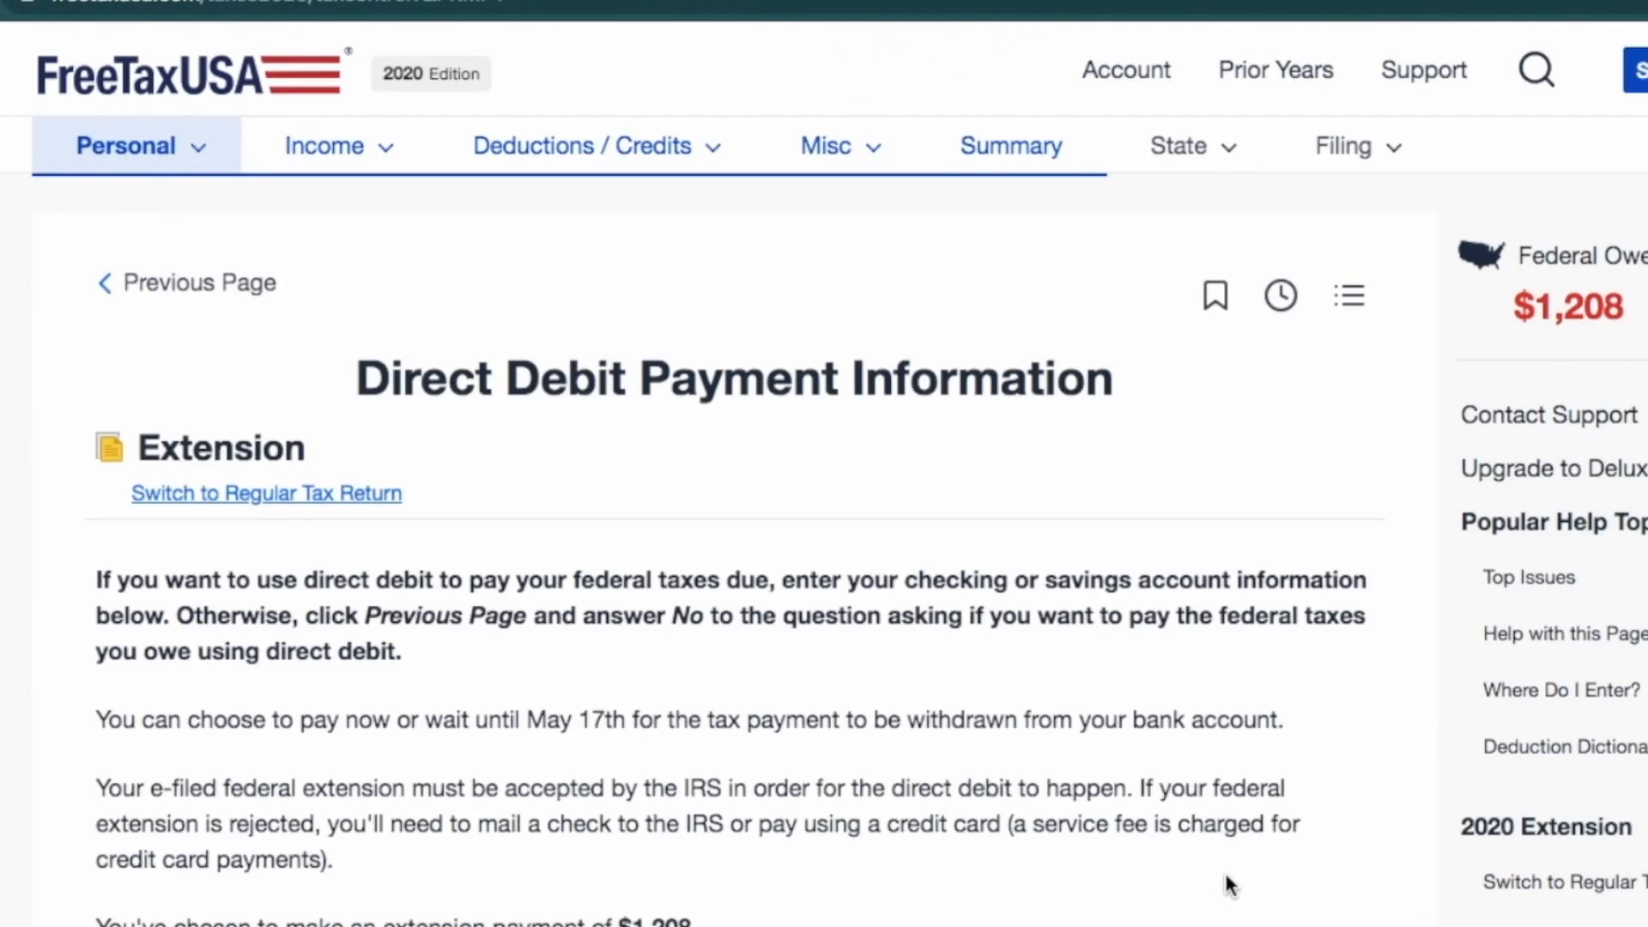
- Examine the Direct Debit Payment Information form, including the requested payment date, account type, routing number, account number and daytime phone fields
scroll(1223, 870, down, 5)
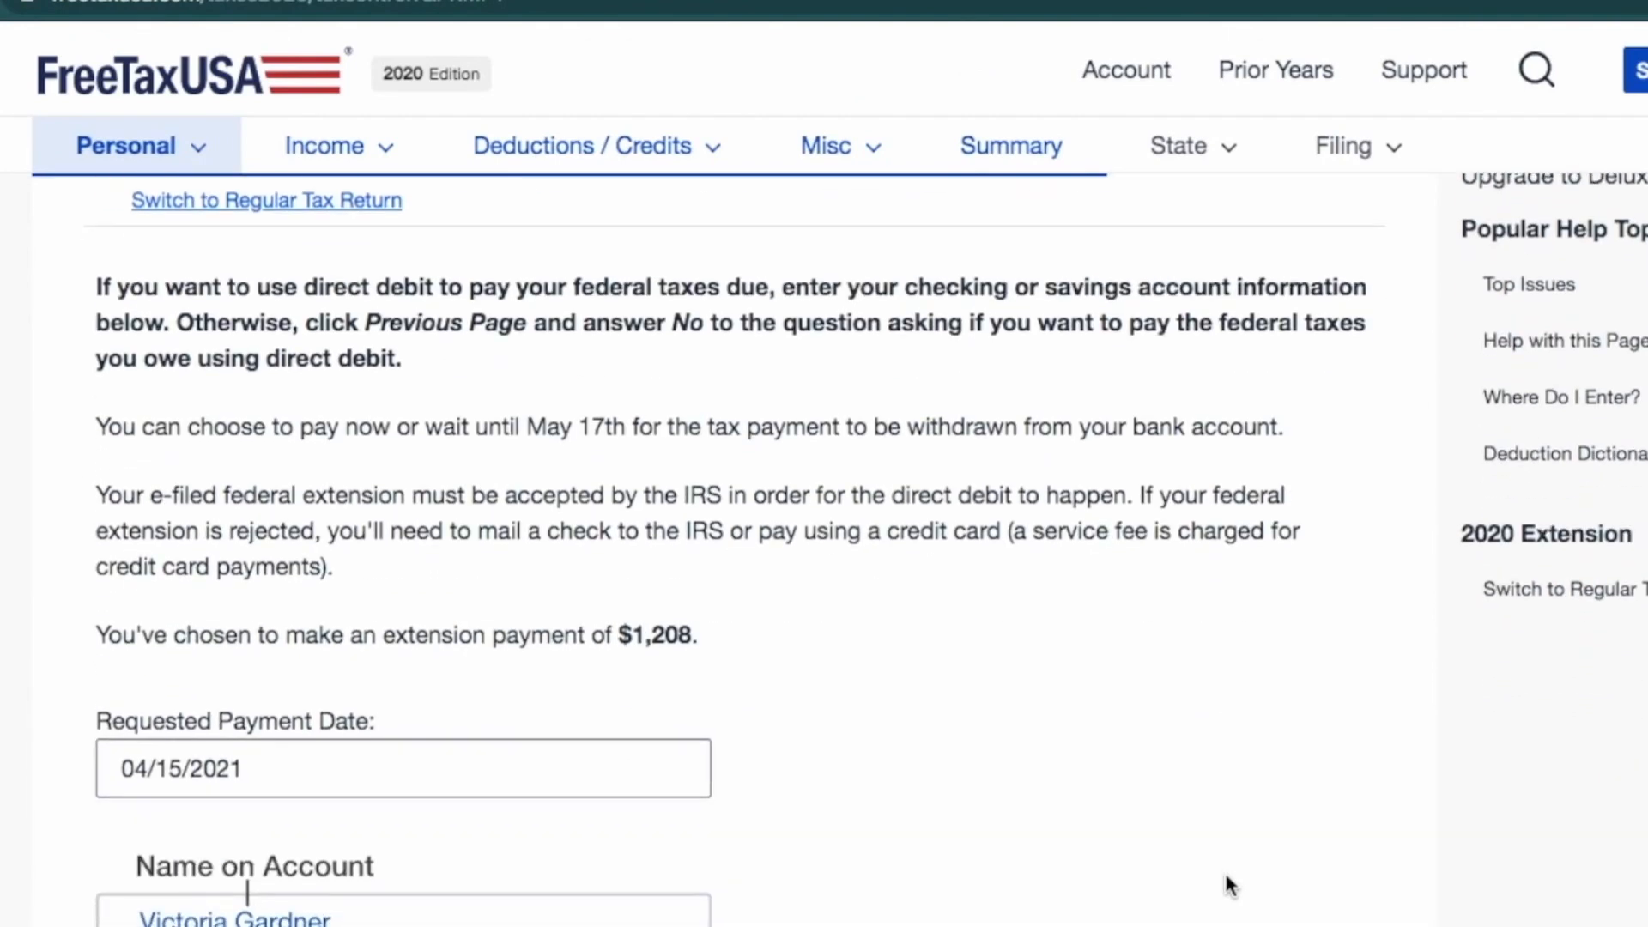
drag(115, 603, 401, 581)
scroll(412, 585, down, 1)
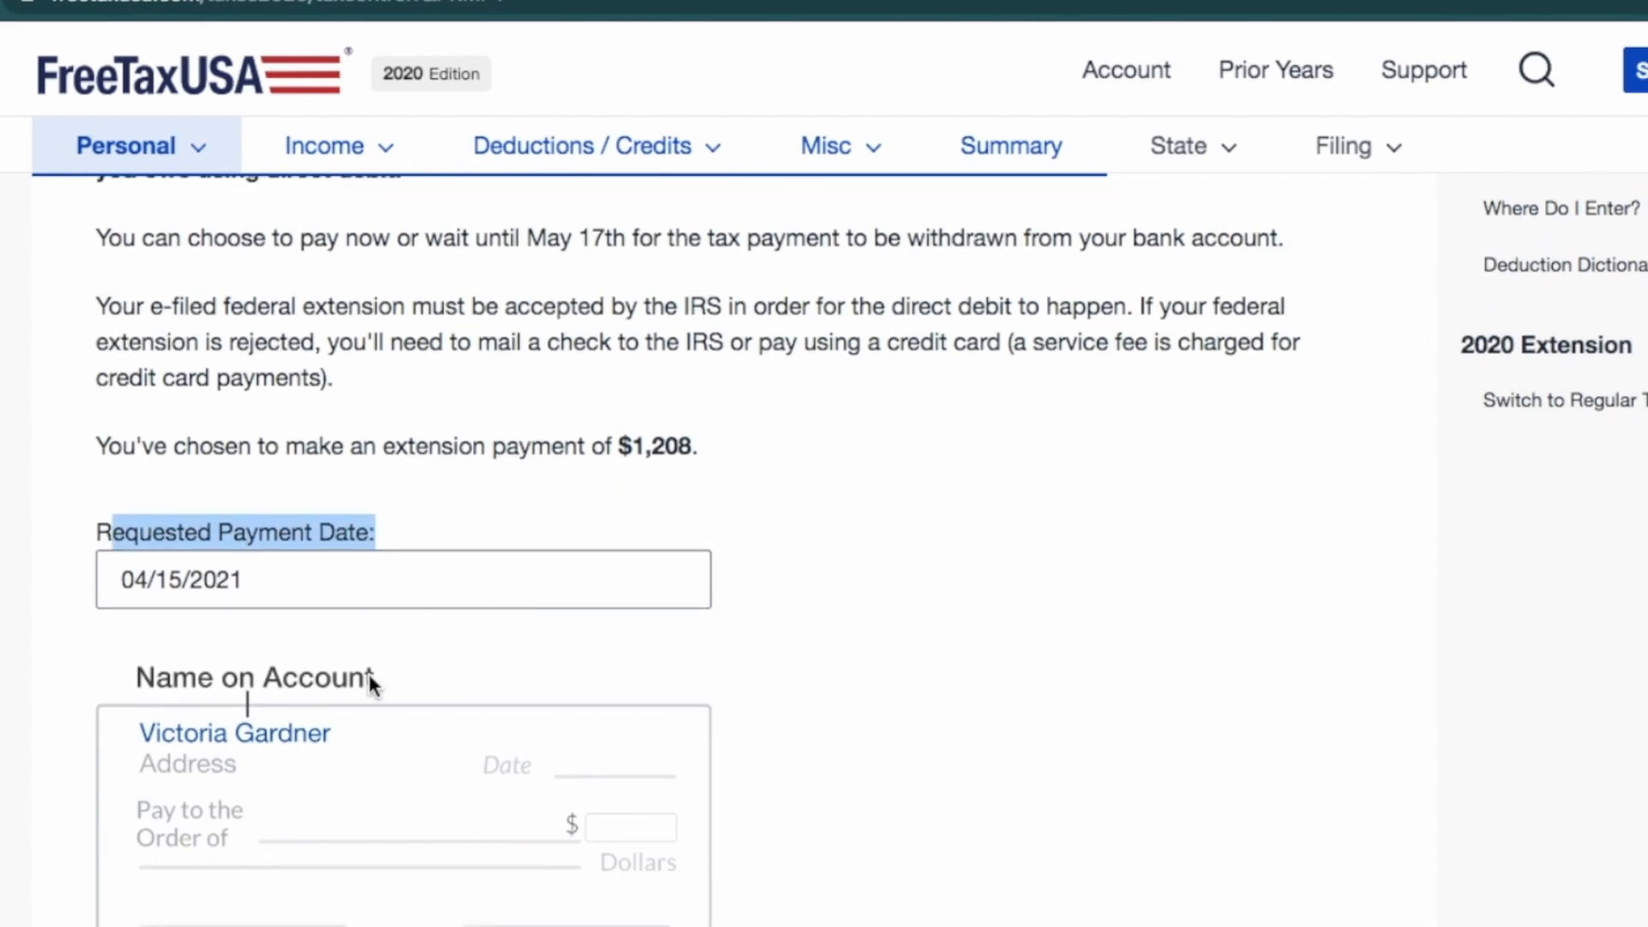
scroll(370, 683, down, 6)
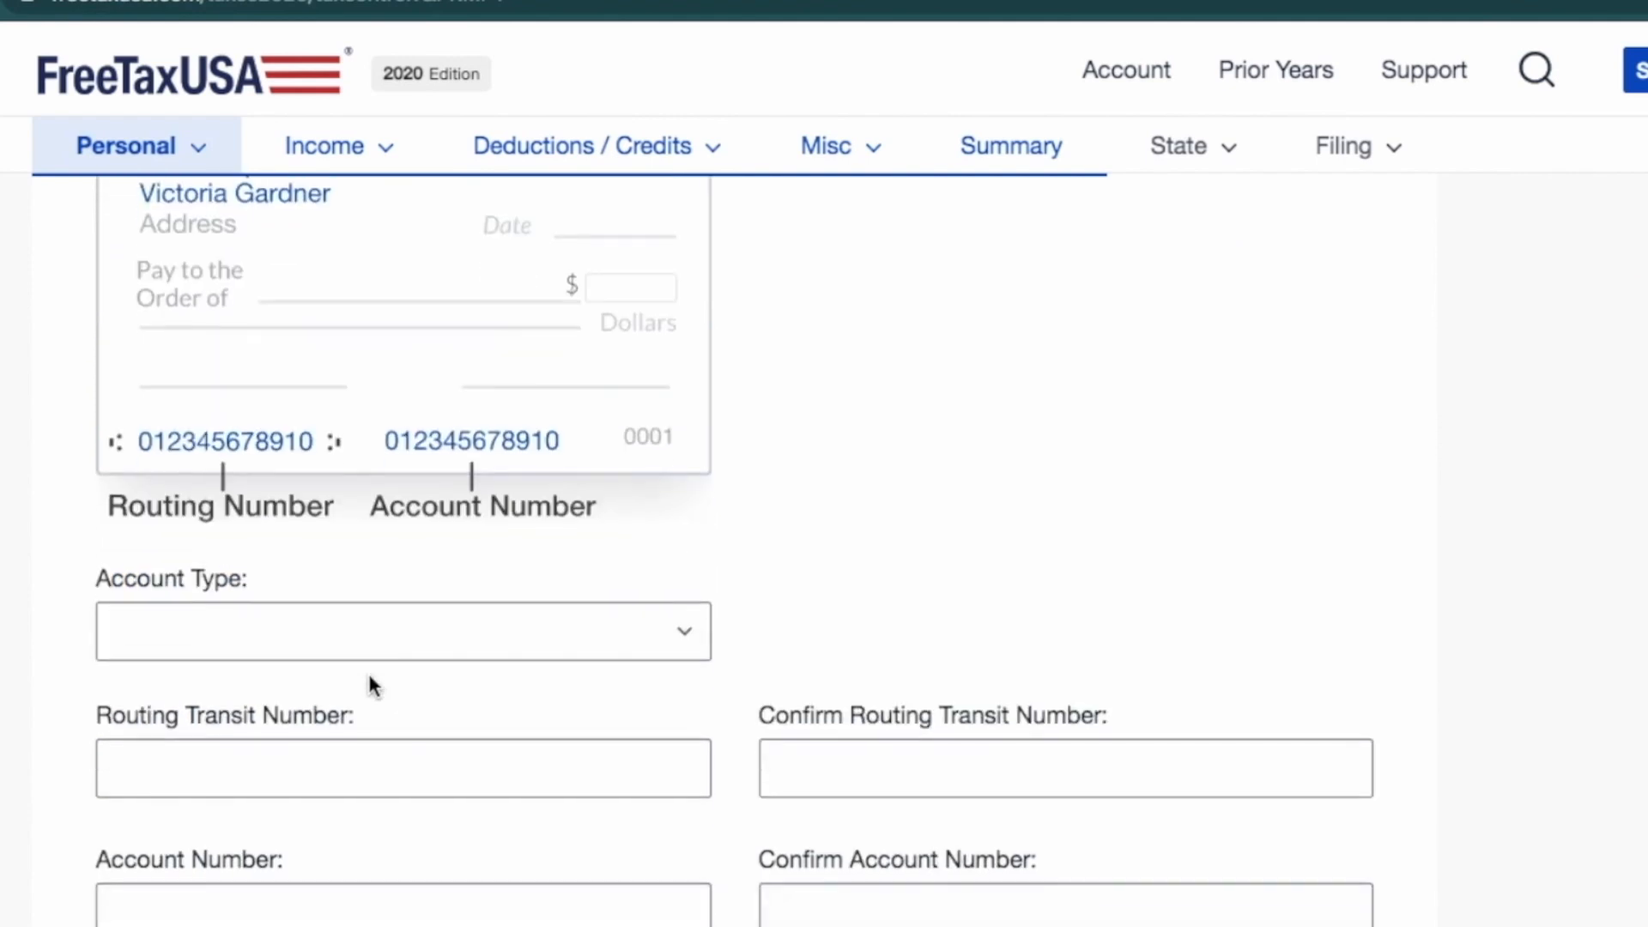
scroll(563, 812, down, 4)
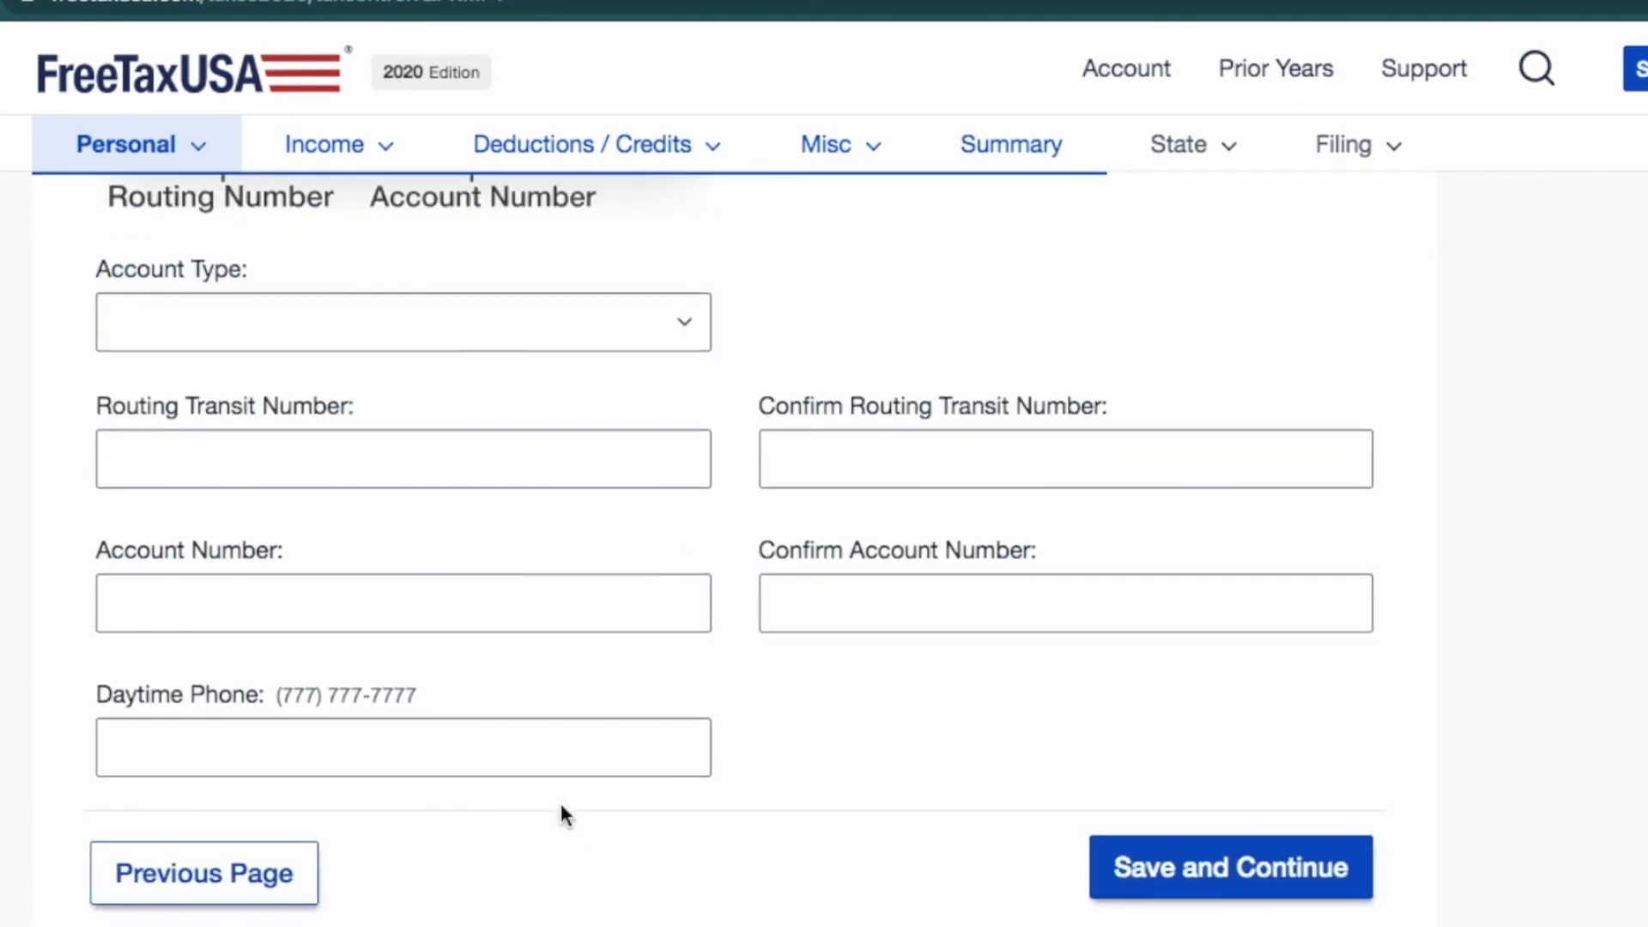
- Return to the federal extension direct debit question, change the answer to No and save it
click(211, 868)
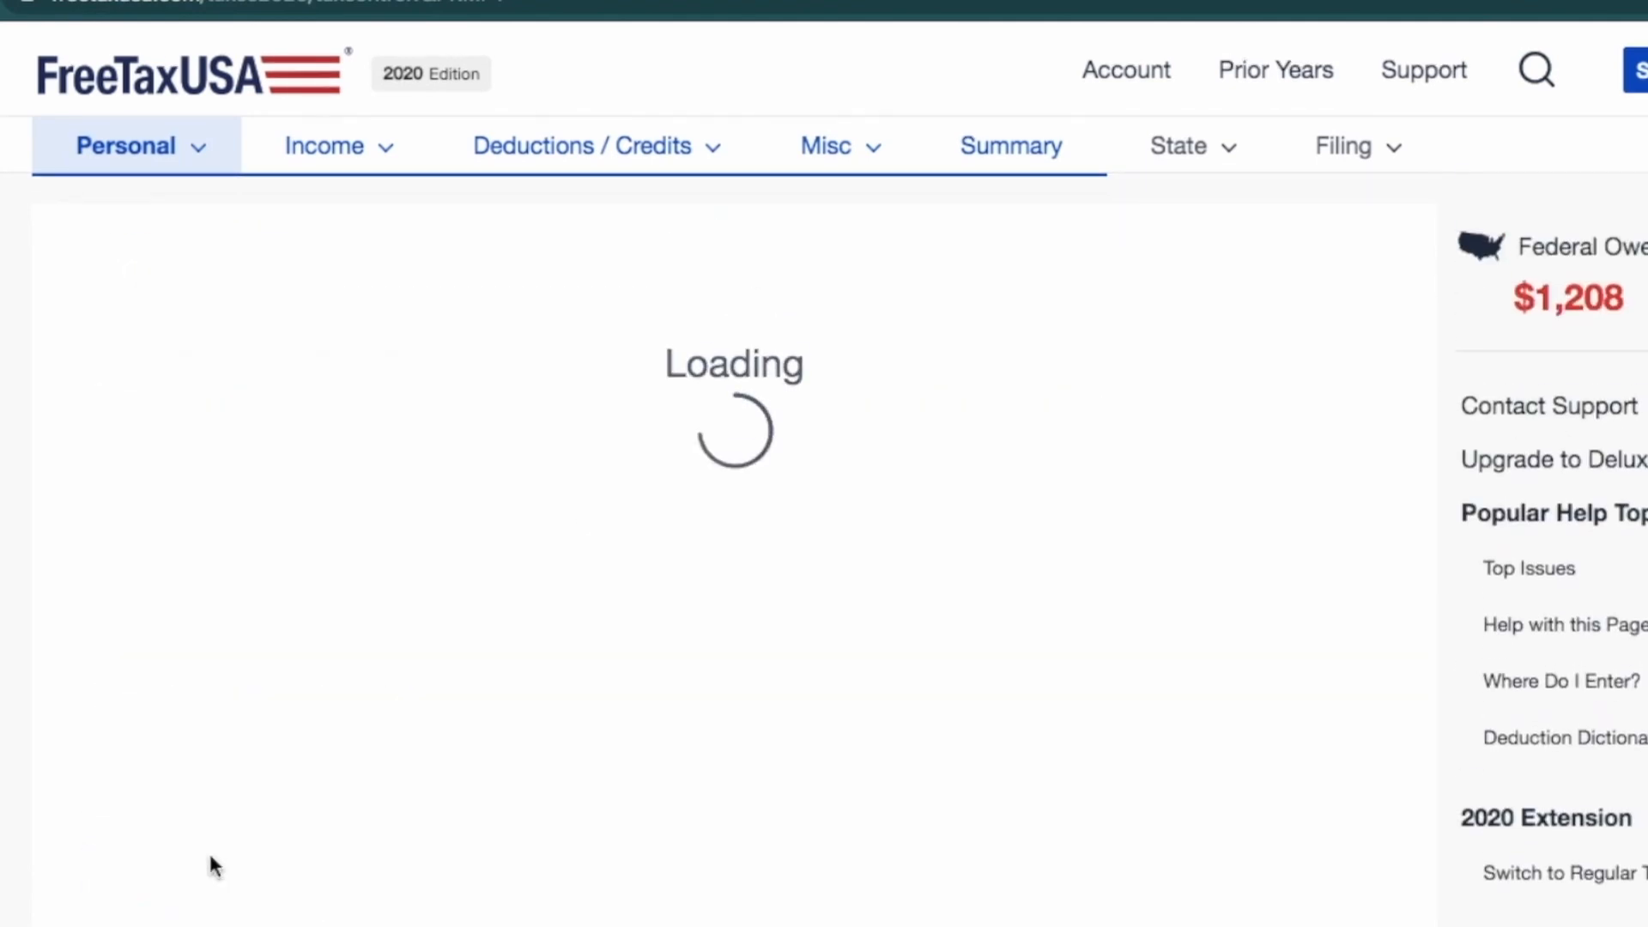
click(241, 800)
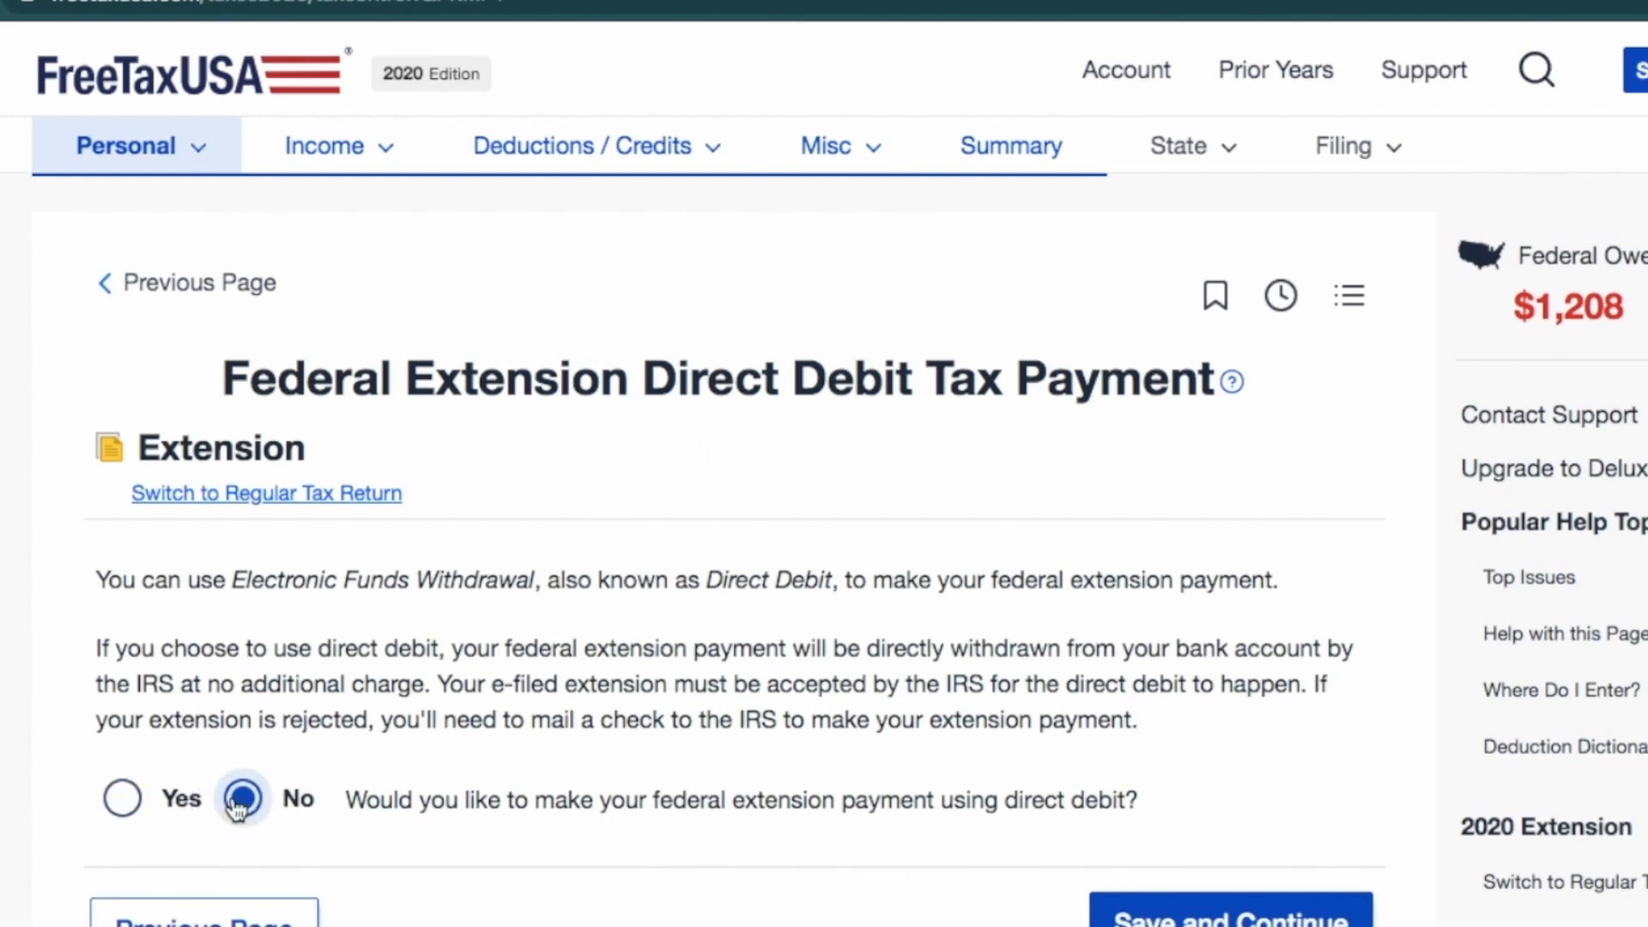
click(1270, 901)
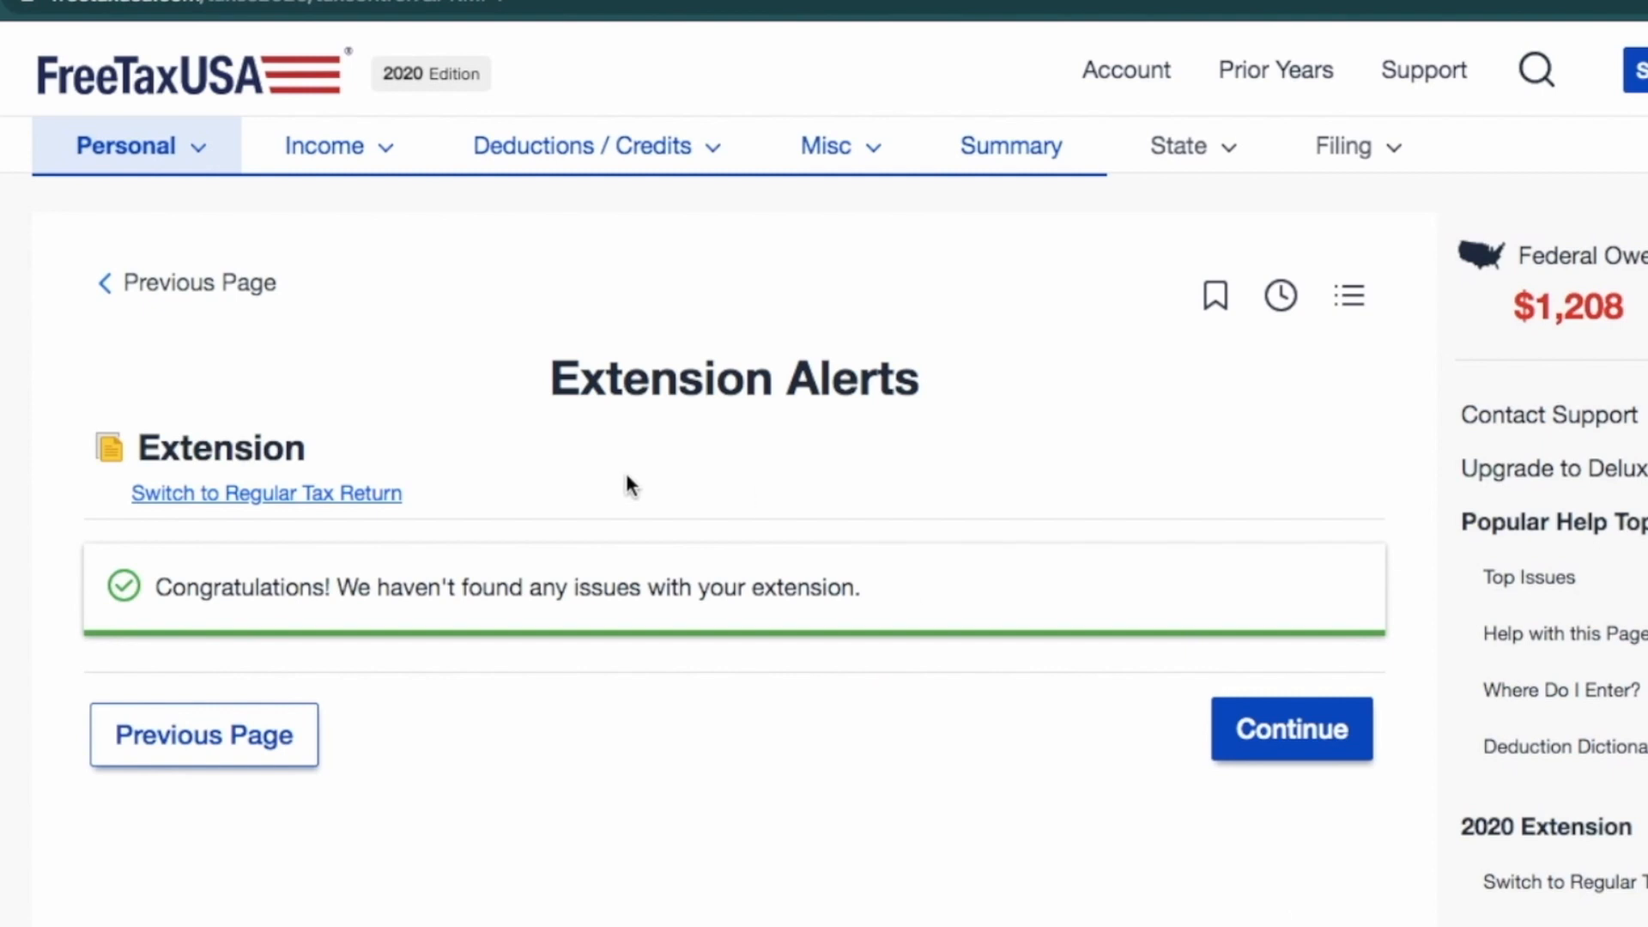
- Continue past the extension alerts, open the PDF of the federal extension for review and enlarge its window
click(1237, 737)
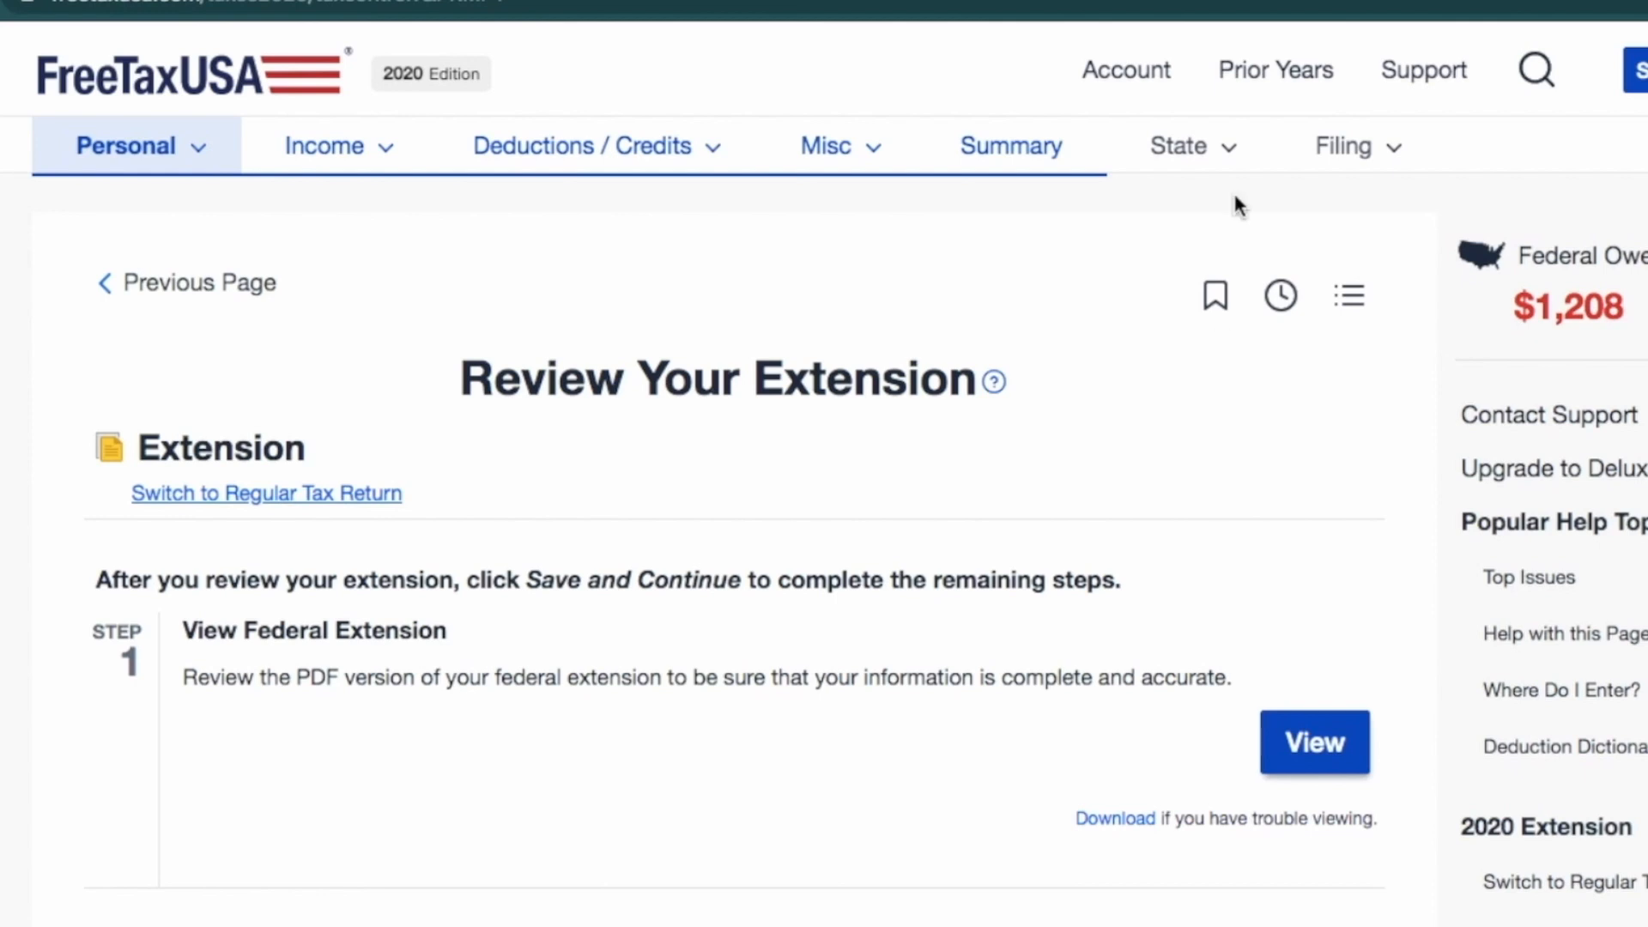
scroll(1165, 653, down, 2)
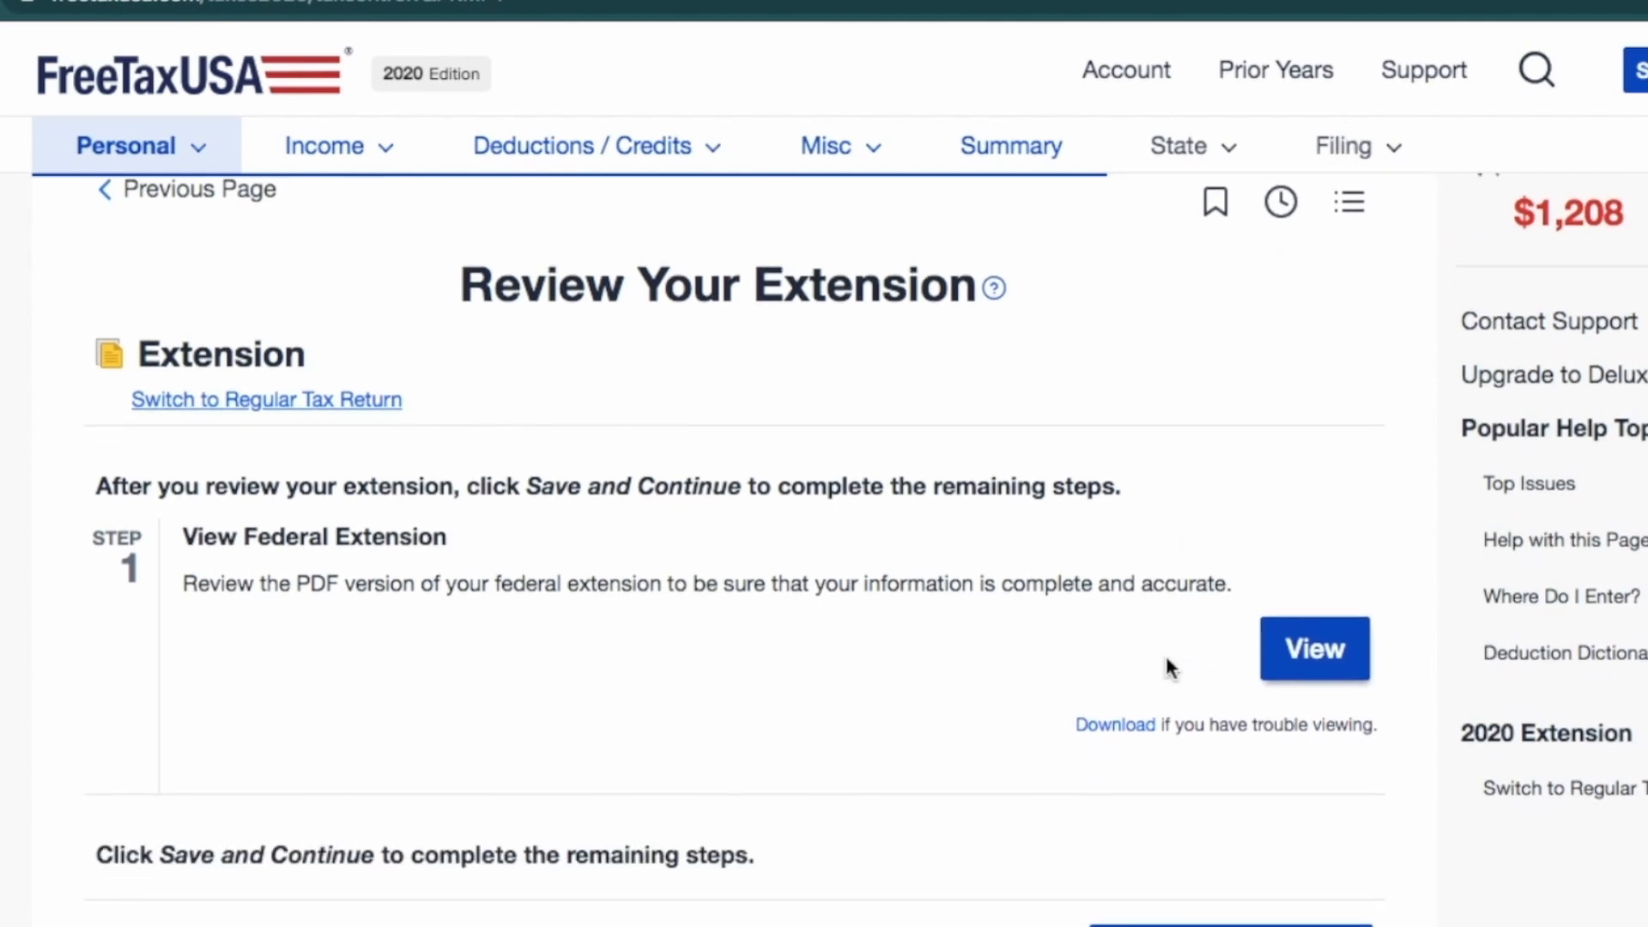
click(1317, 647)
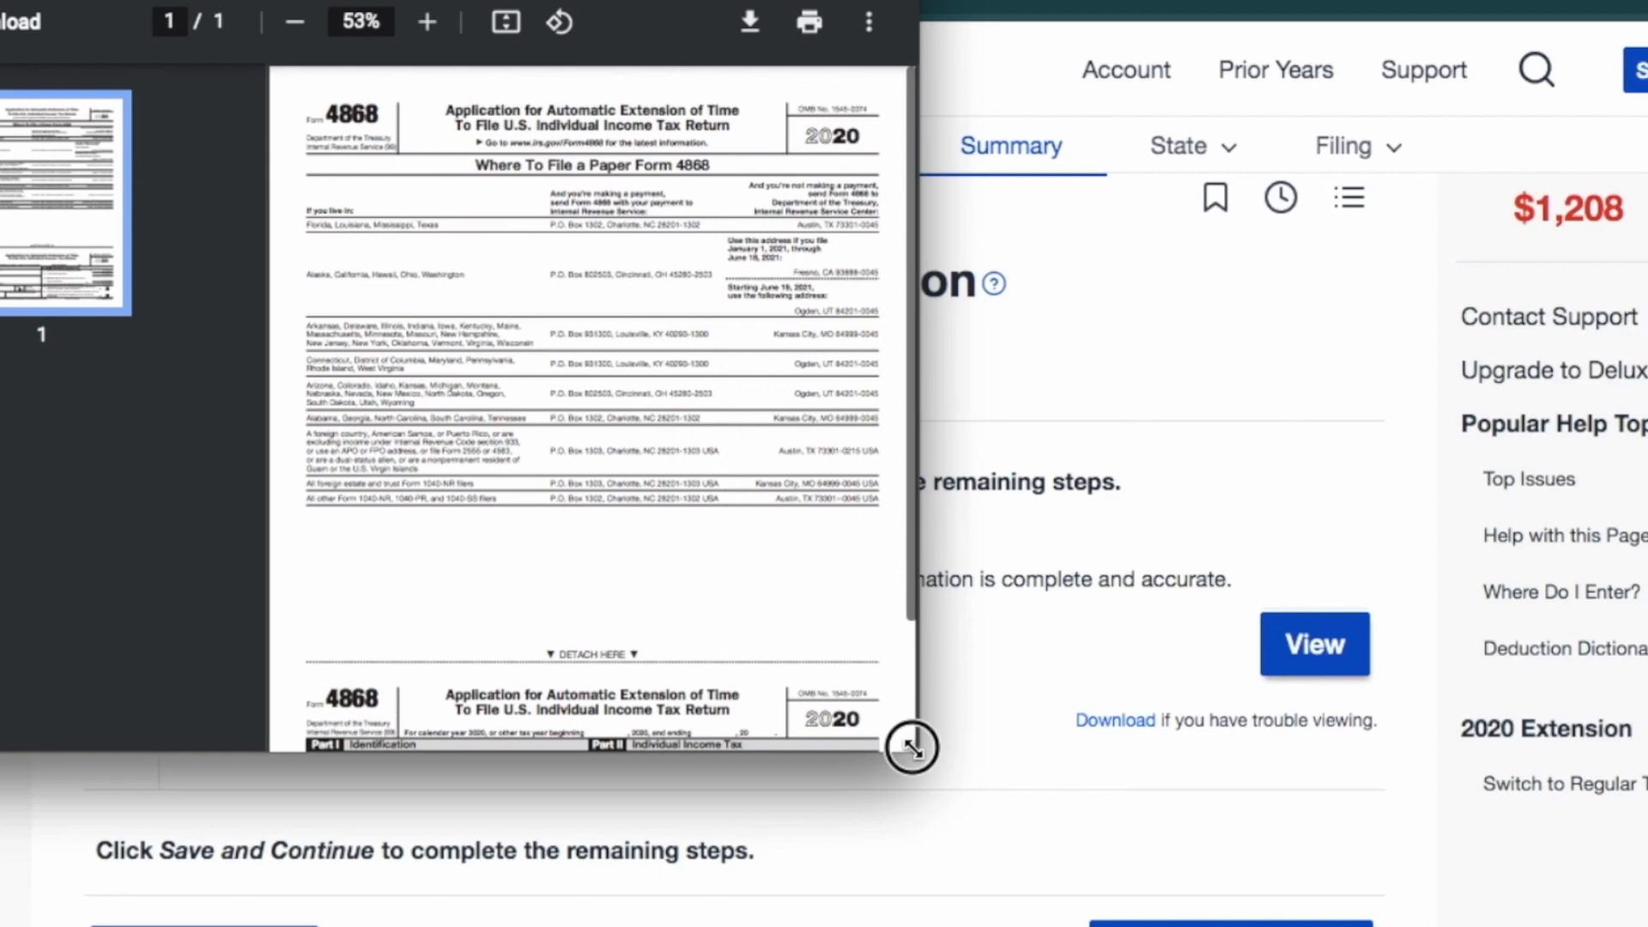
drag(912, 747, 1484, 866)
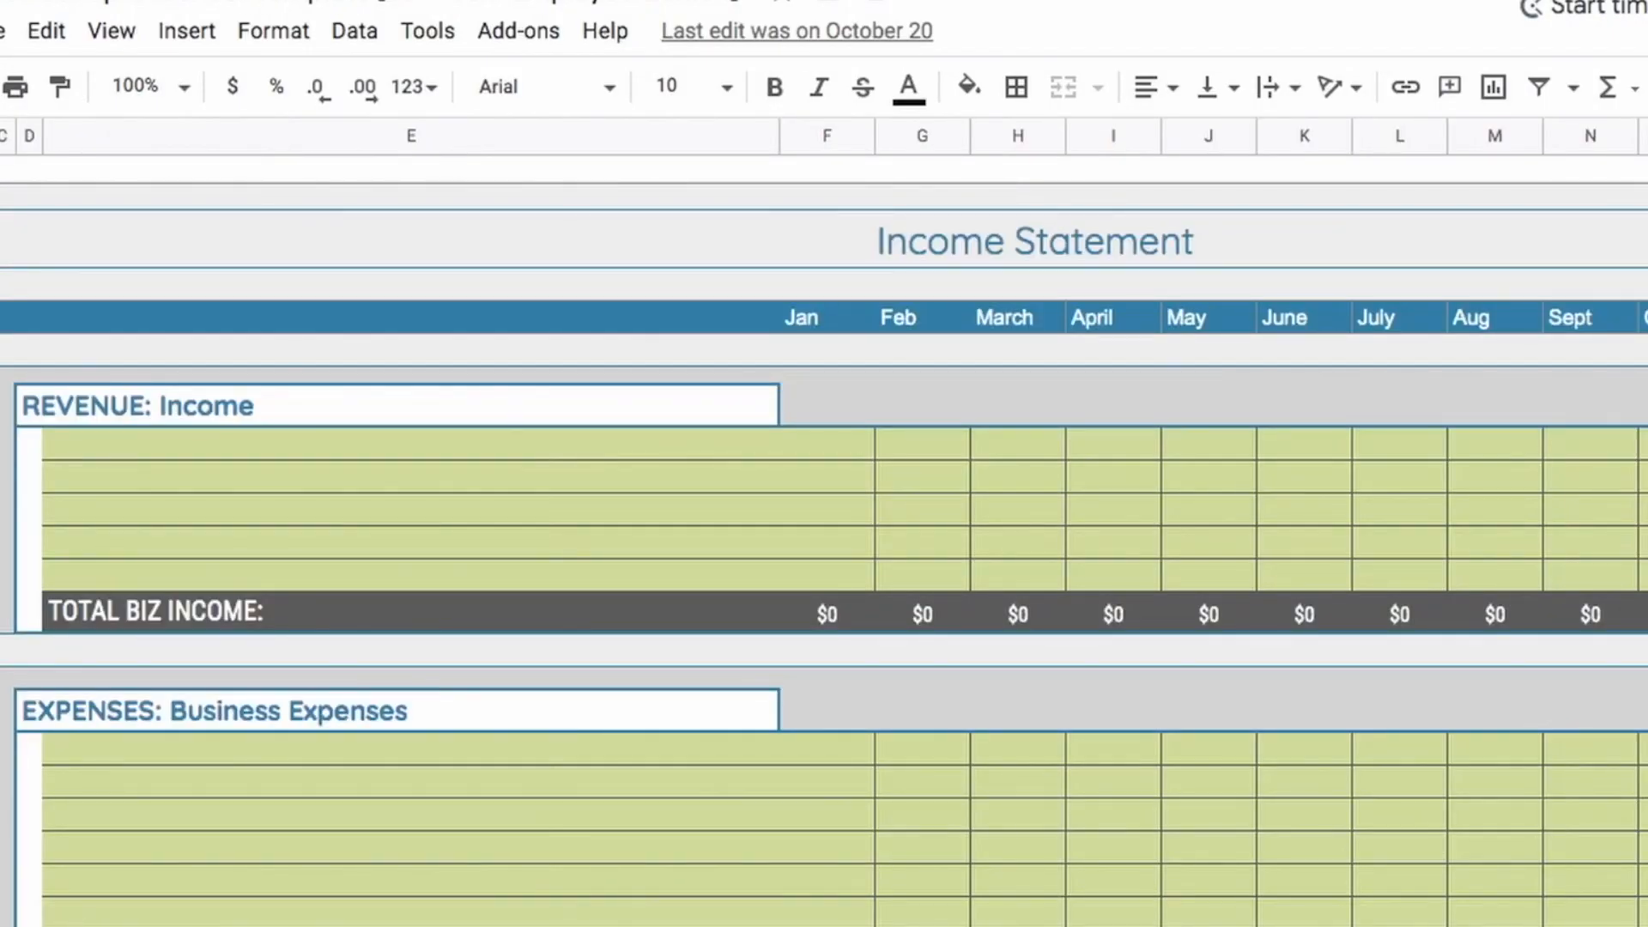
- Switch to the Google Sheets tax workbook and look through the Income Statement and the Record of Quarterly Payments
scroll(824, 515, right, 10)
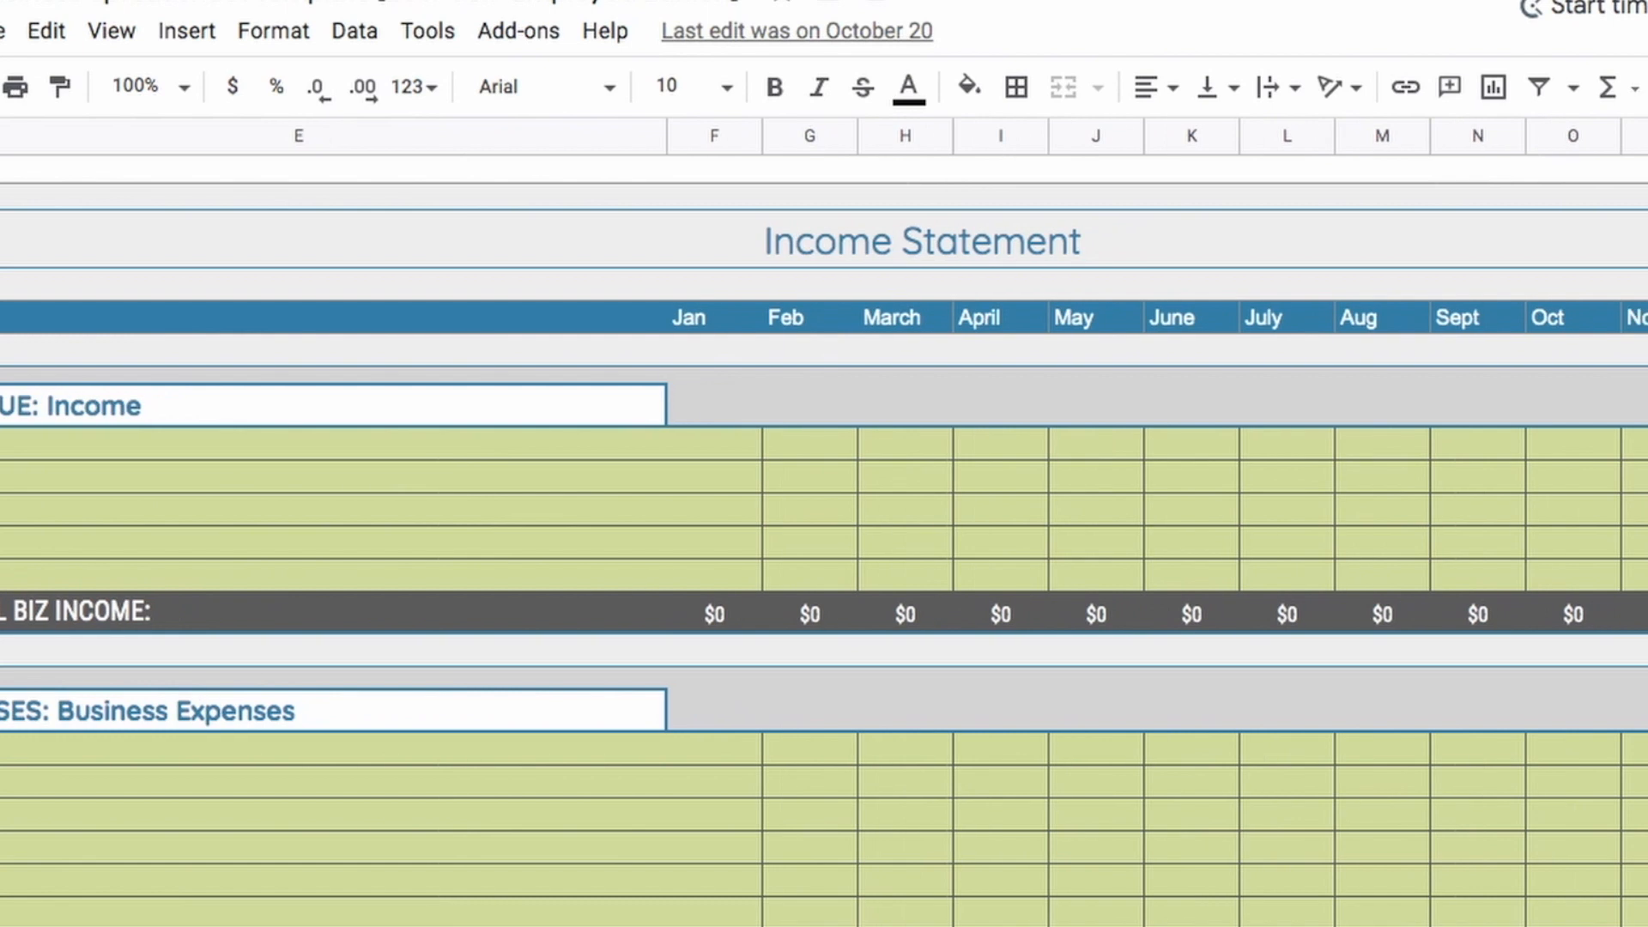
scroll(824, 515, left, 10)
scroll(824, 515, down, 10)
scroll(824, 515, right, 5)
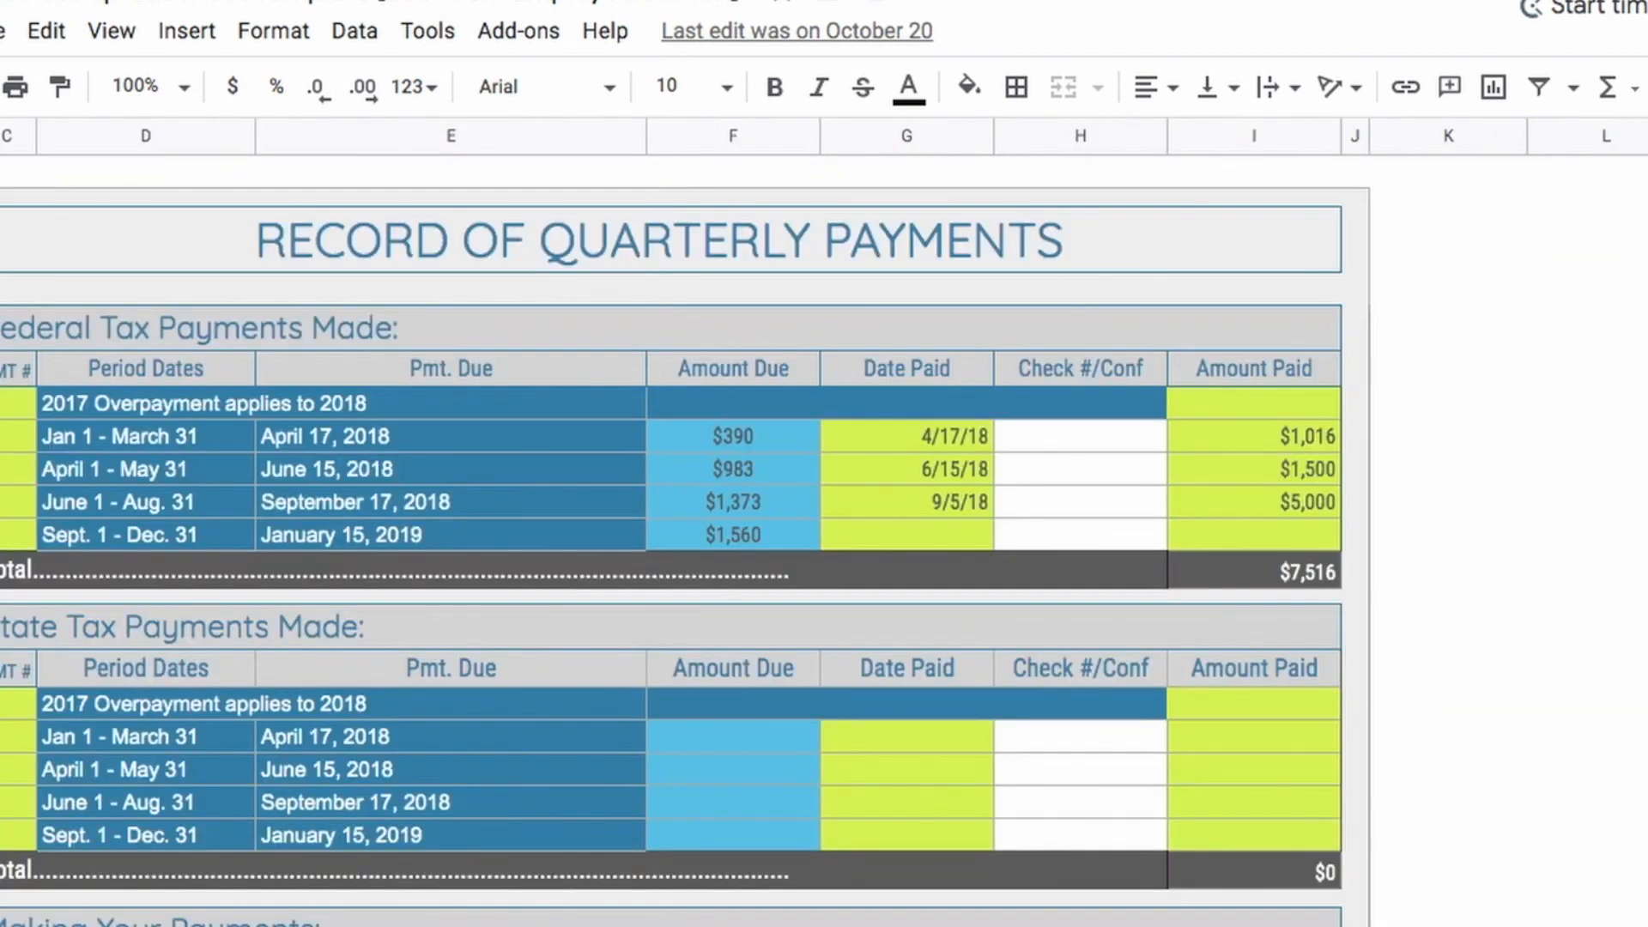
scroll(799, 833, down, 20)
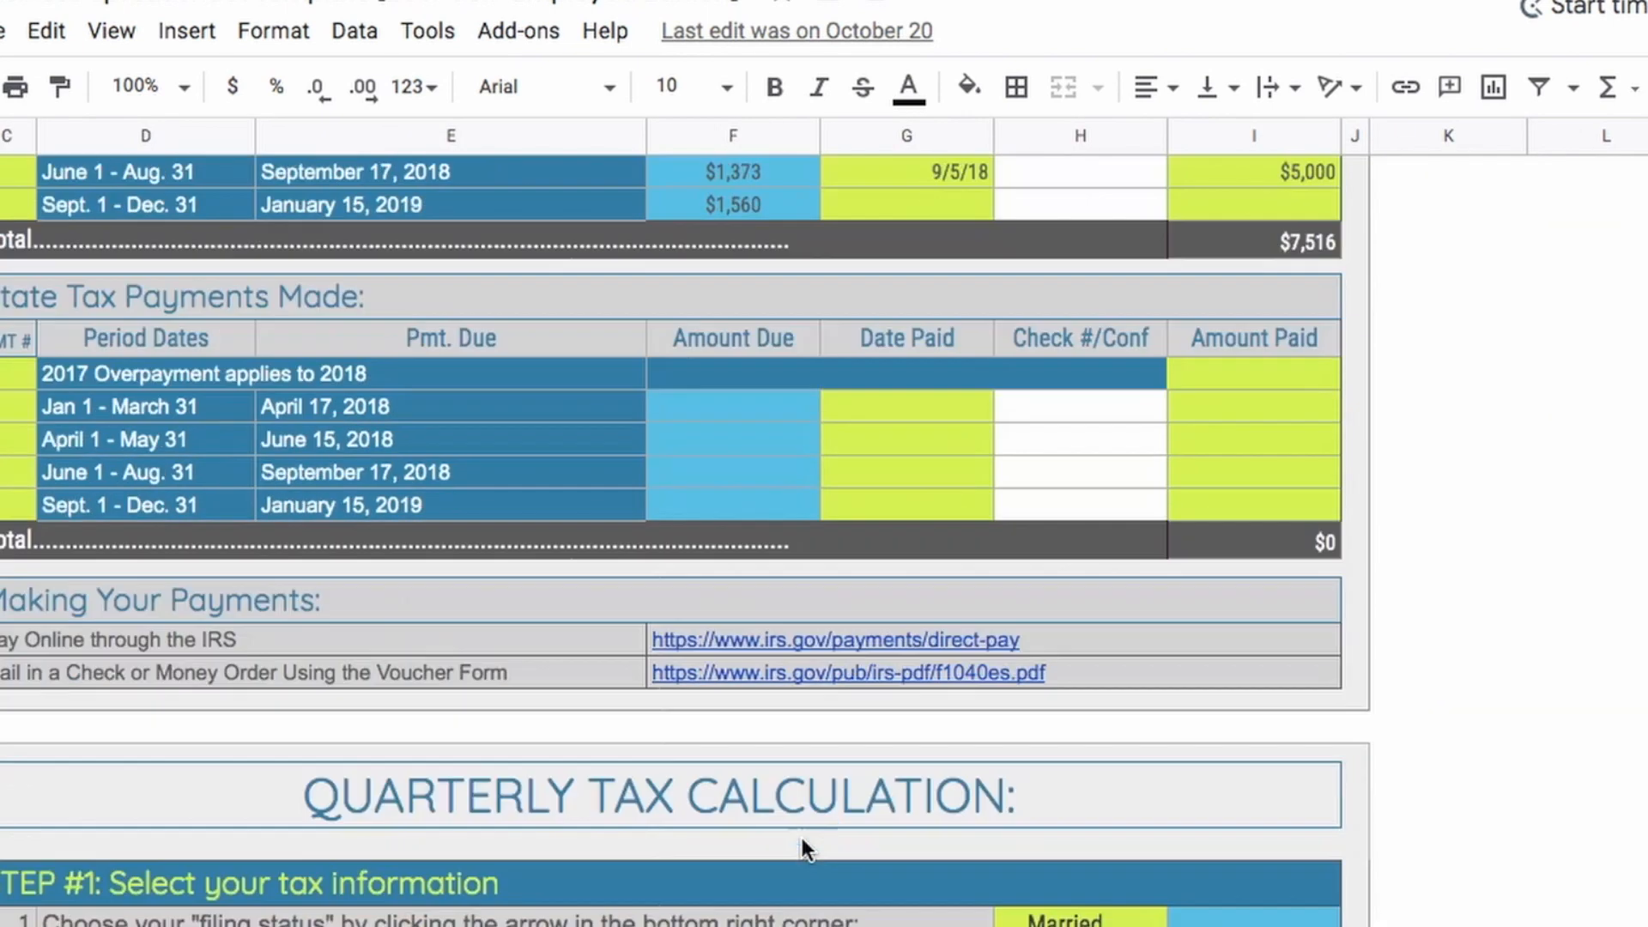
scroll(802, 837, down, 7)
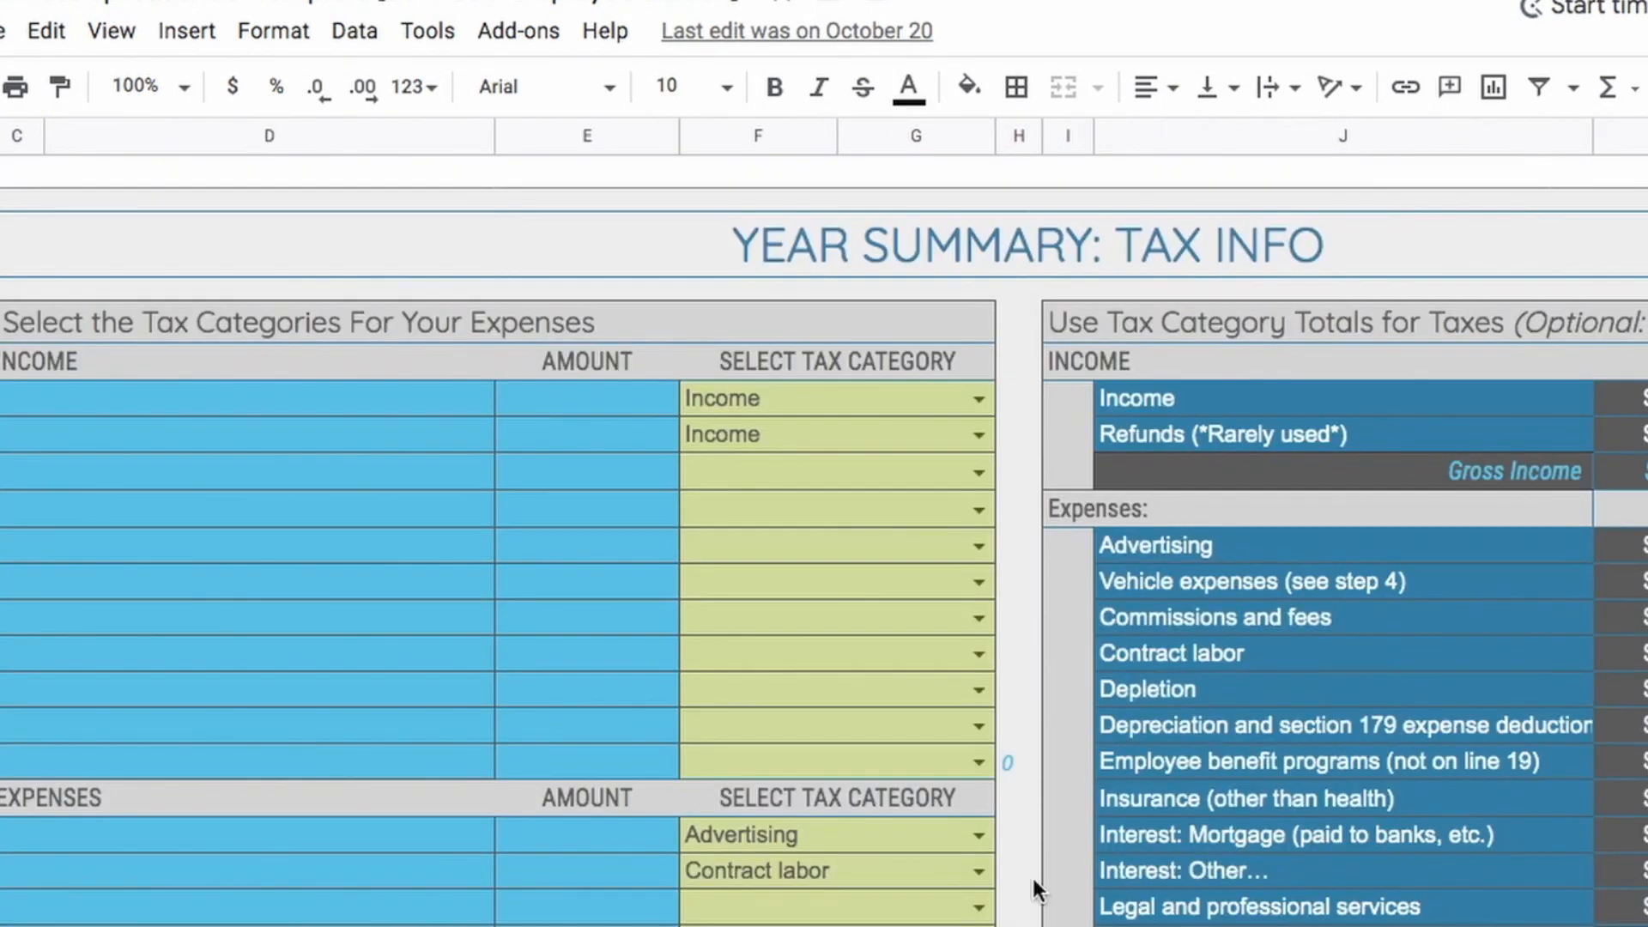
- Examine the Year Summary: Tax Info sheet, including the category selections and the tax category totals through net profit or loss
scroll(1033, 878, down, 2)
scroll(1032, 878, right, 1)
scroll(1033, 877, down, 9)
scroll(1033, 878, left, 1)
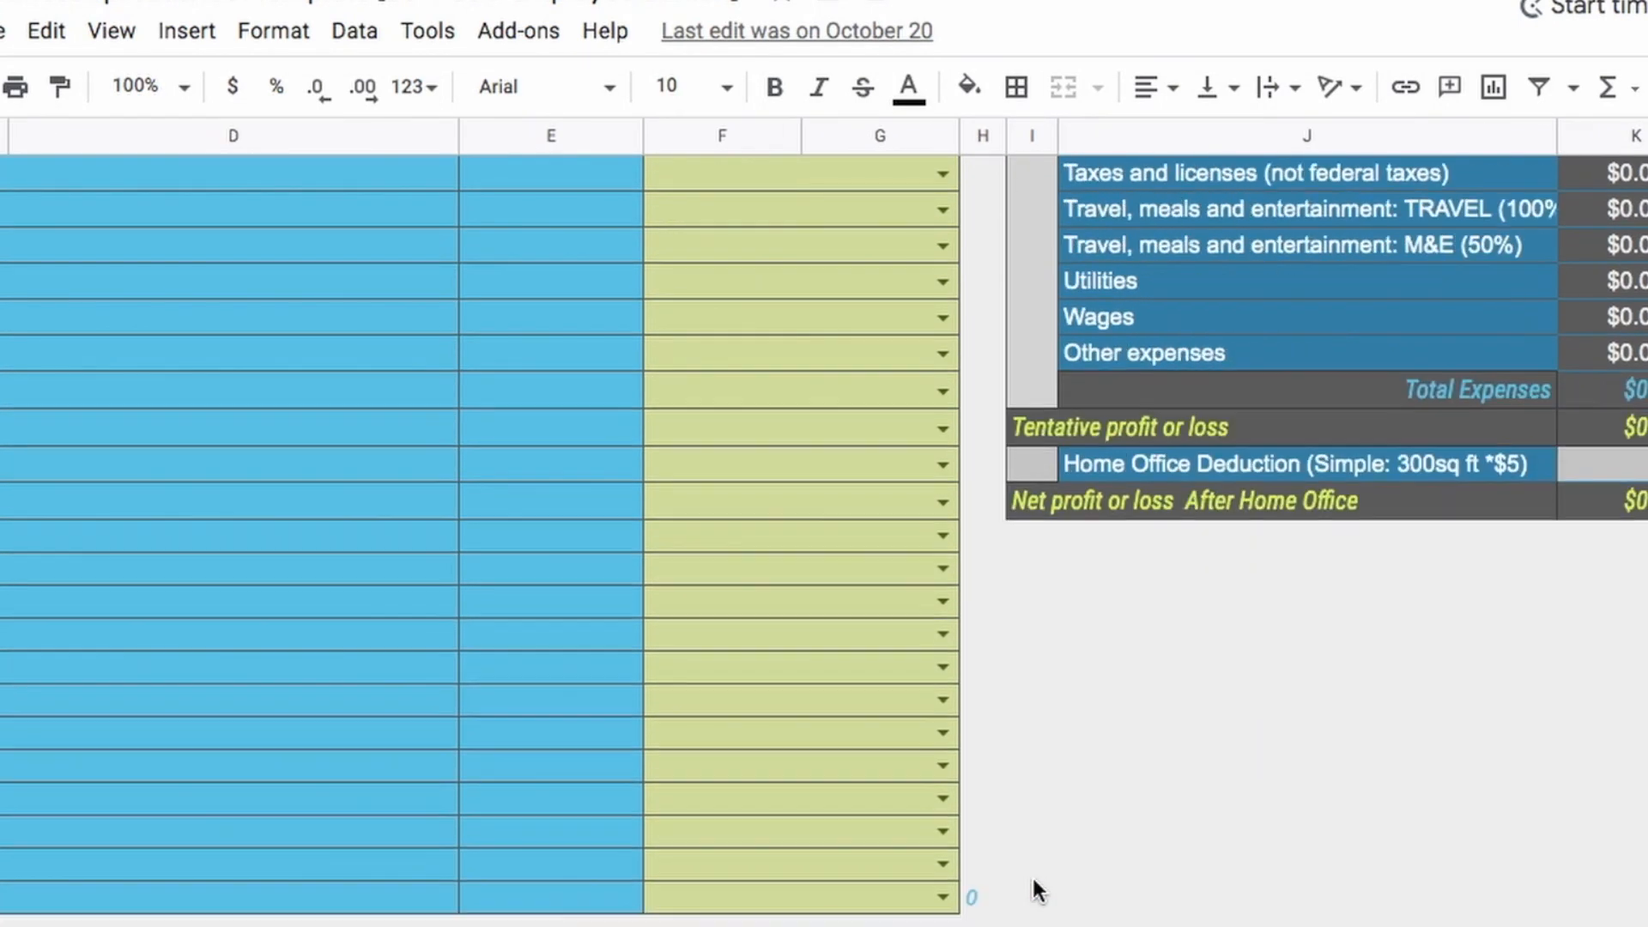
scroll(1033, 878, up, 11)
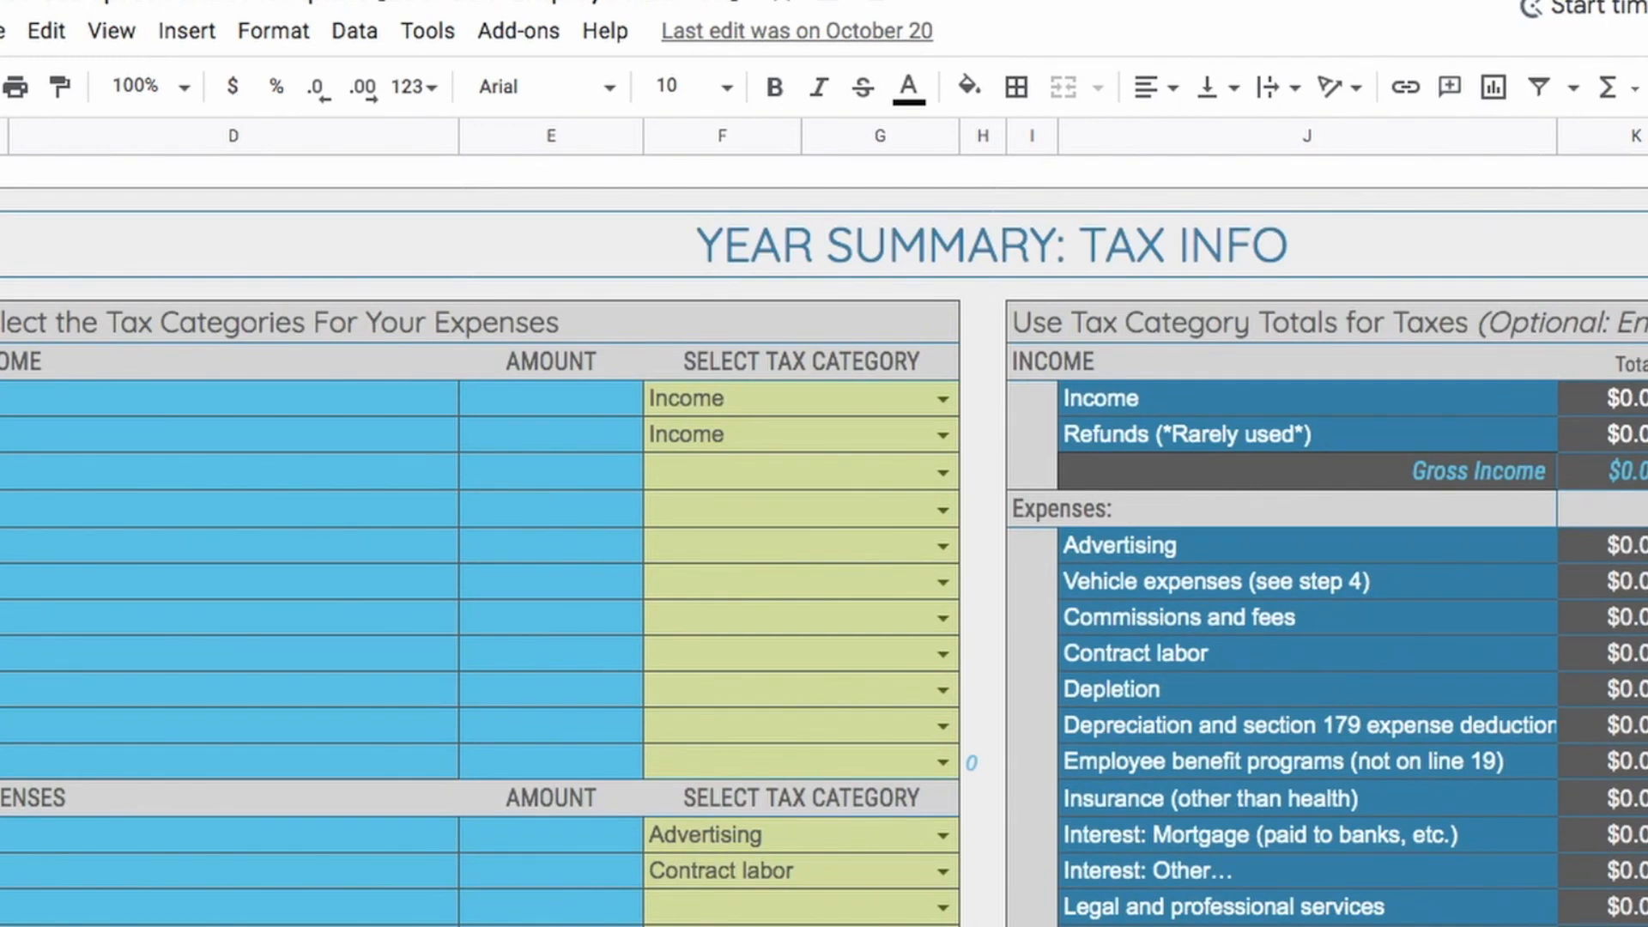